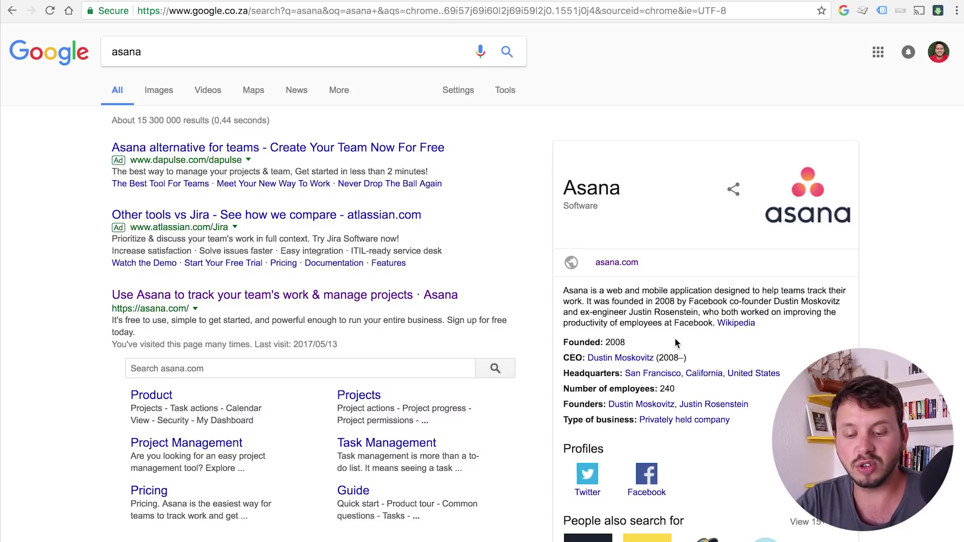
- Highlight the Founded and CEO lines in Google's Asana knowledge panel
{"action": "left_click_drag", "start_coordinate": [695, 360], "coordinate": [610, 342]}
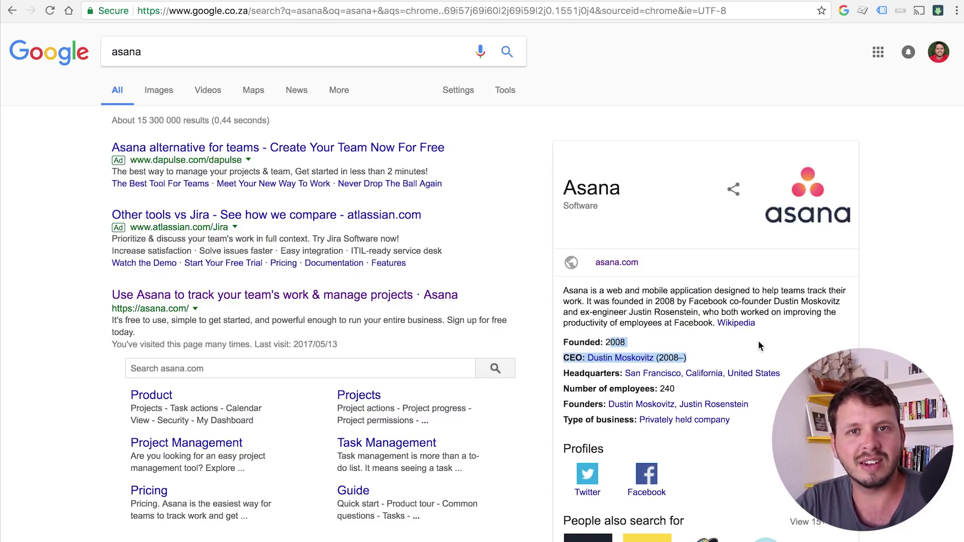
- Clear the text highlight on the Google results page
{"action": "left_click", "coordinate": [735, 328]}
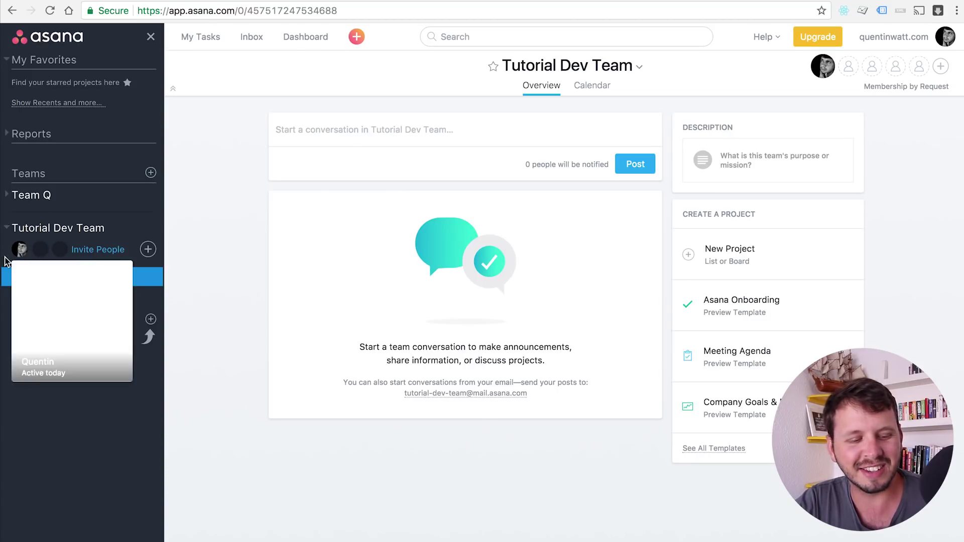
{"action": "mouse_move", "coordinate": [22, 254]}
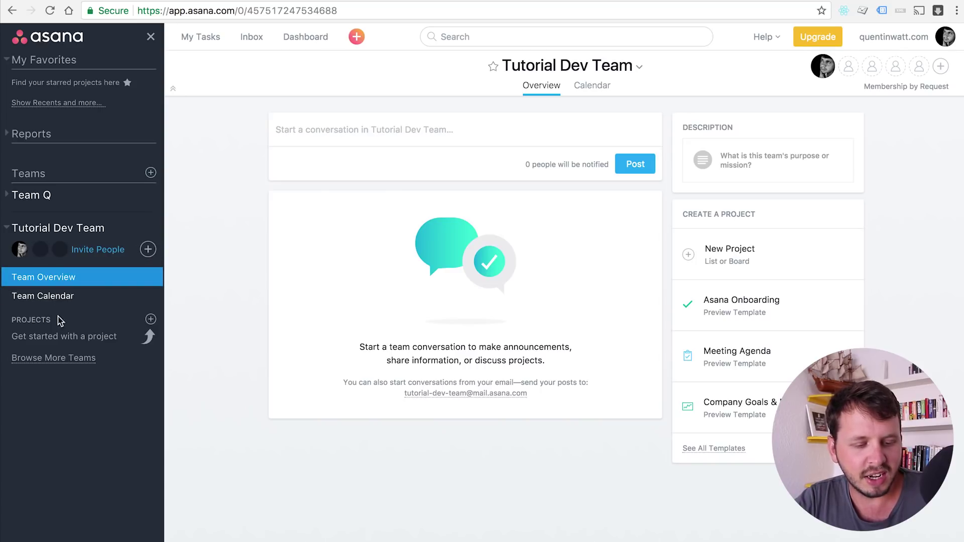
- Create a Board-layout project named 'Build a website from start to finish' in Tutorial Dev Team
{"action": "left_click", "coordinate": [150, 319]}
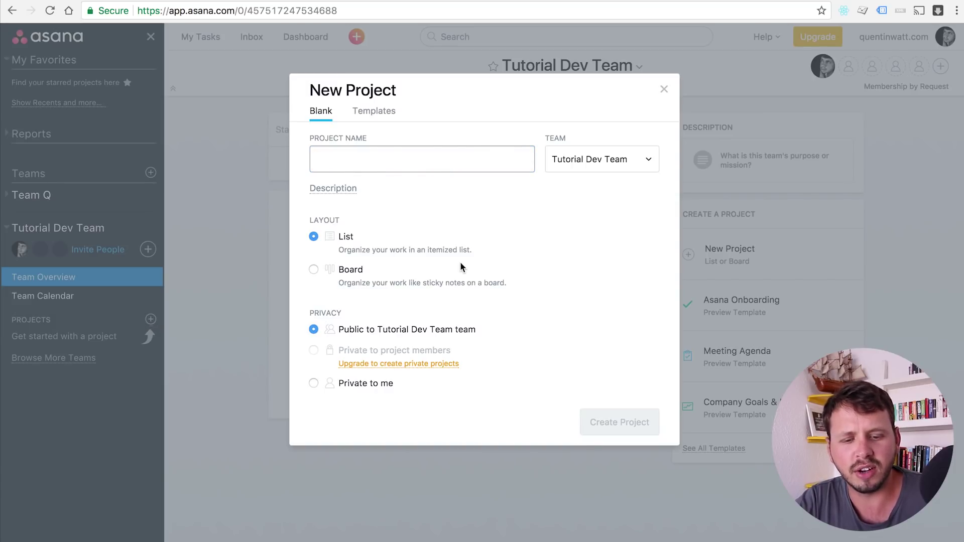
{"action": "type", "text": "Bu"}
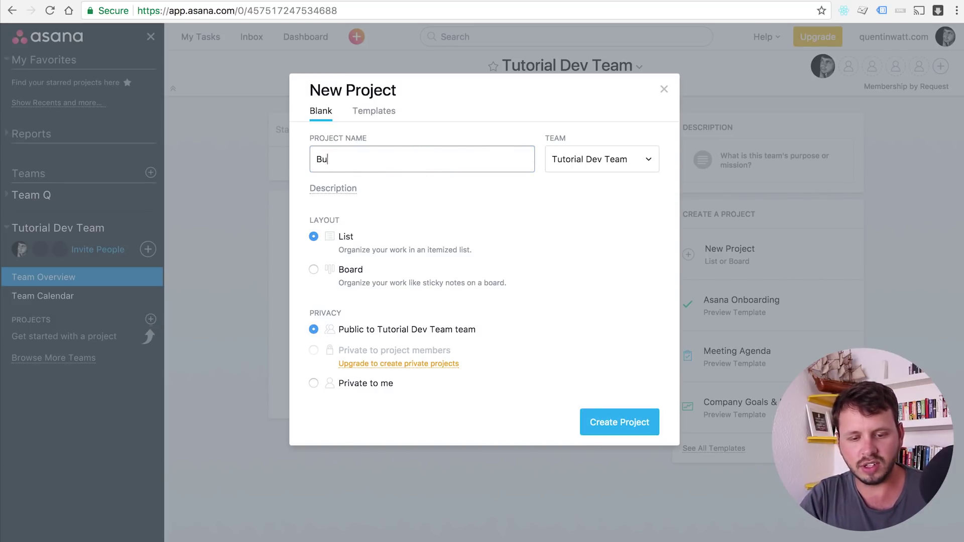
{"action": "type", "text": "ild a website f"}
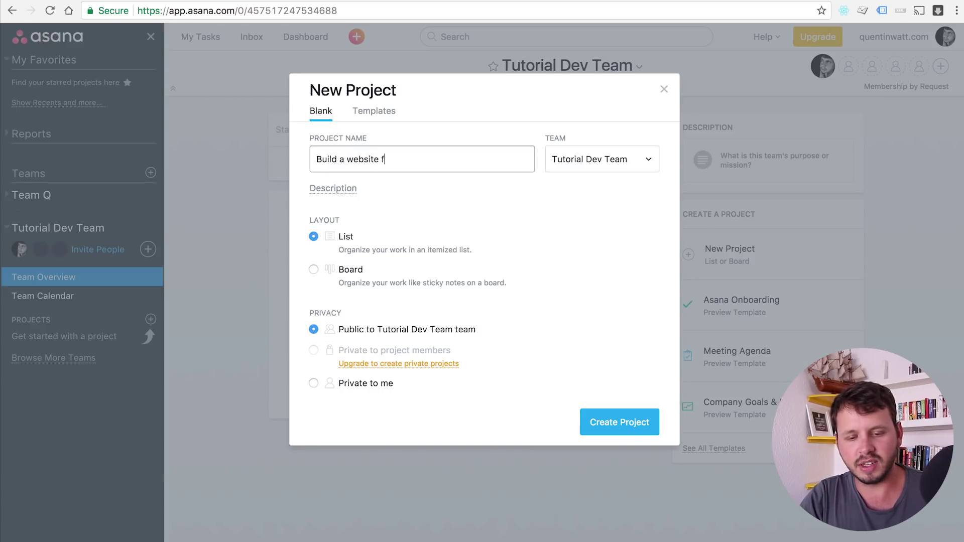
{"action": "type", "text": "rom start to finihs"}
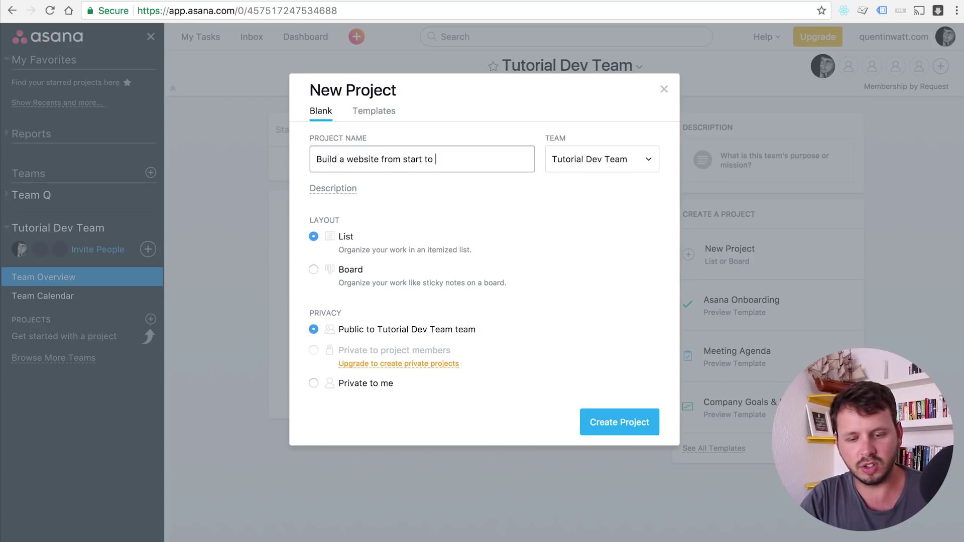
{"action": "key", "text": "BackSpace"}
{"action": "key", "text": "BackSpace"}
{"action": "type", "text": "sh"}
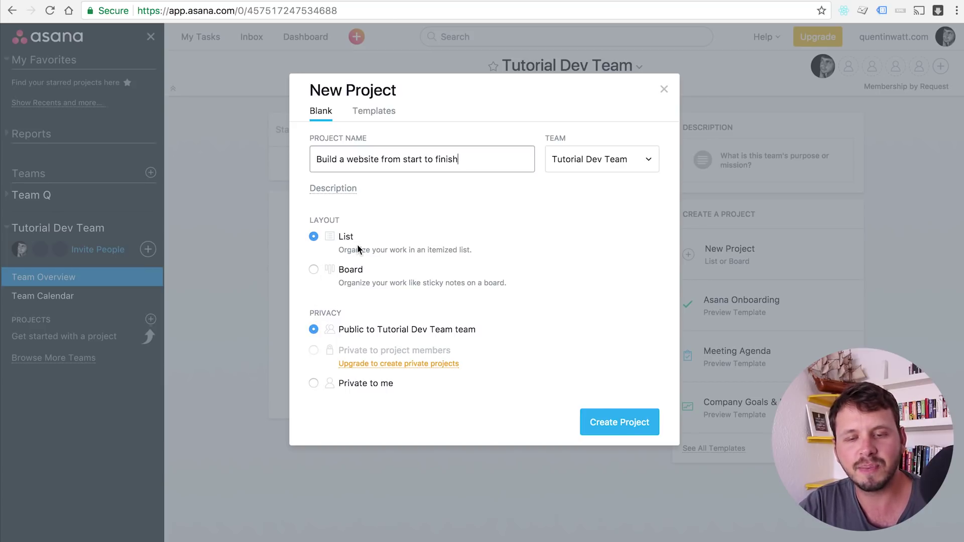
{"action": "left_click", "coordinate": [315, 269]}
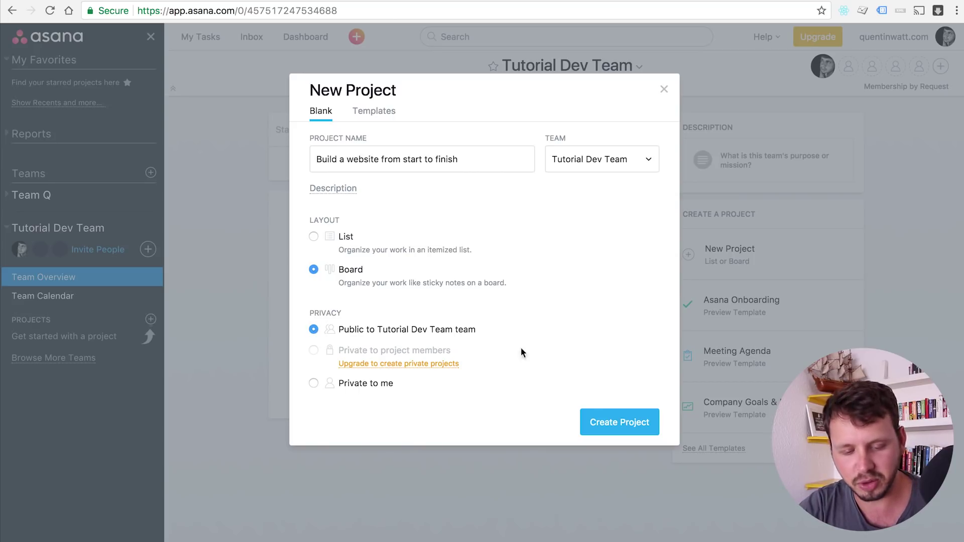
{"action": "left_click", "coordinate": [595, 421]}
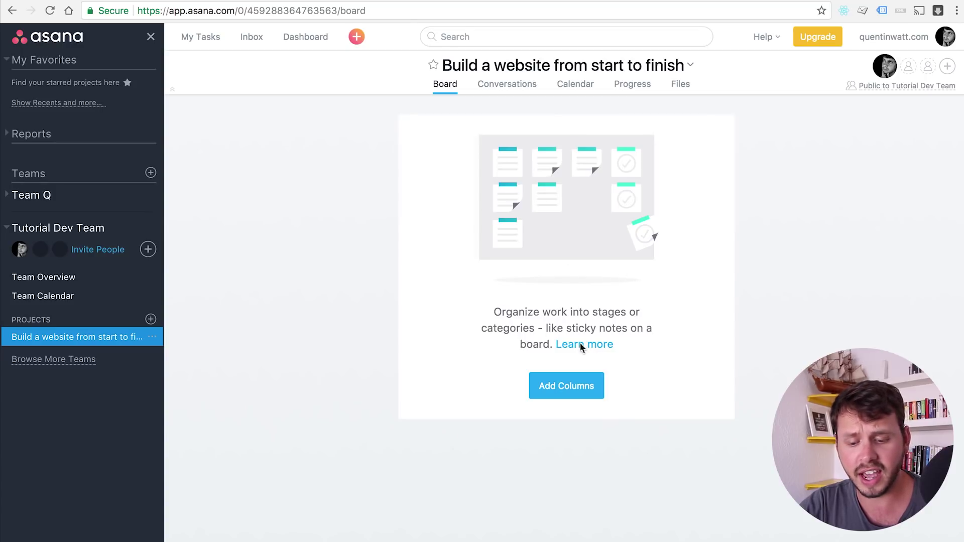
- Add Planning and Design columns to the empty board
{"action": "left_click", "coordinate": [572, 390]}
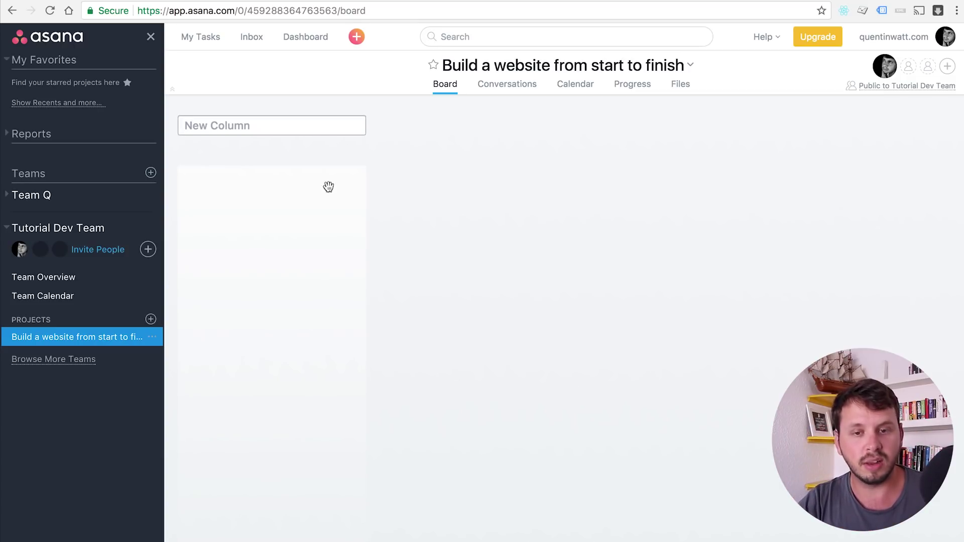
{"action": "type", "text": "PLanning"}
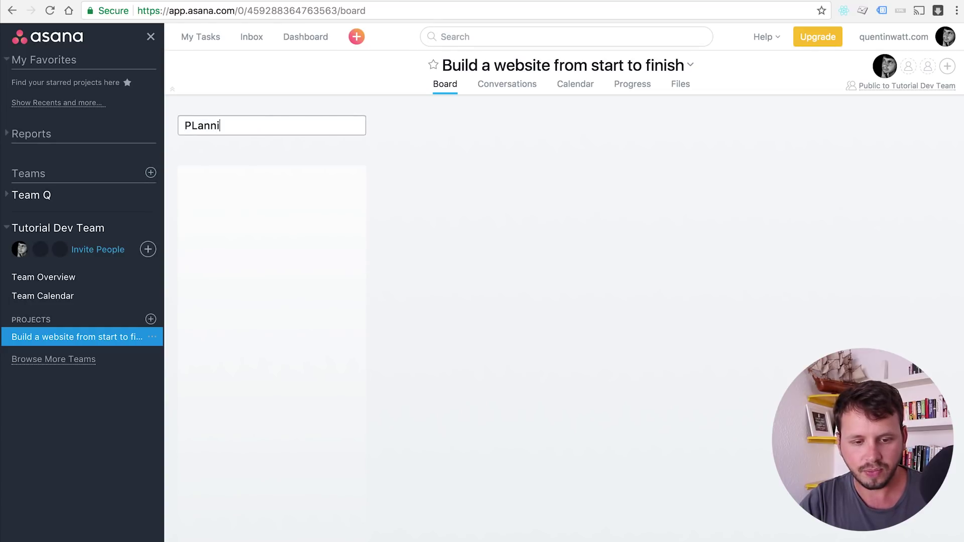
{"action": "key", "text": "BackSpace"}
{"action": "key", "text": "BackSpace"}
{"action": "key", "text": "BackSpace"}
{"action": "key", "text": "BackSpace"}
{"action": "key", "text": "BackSpace"}
{"action": "key", "text": "BackSpace"}
{"action": "key", "text": "BackSpace"}
{"action": "type", "text": "lanning"}
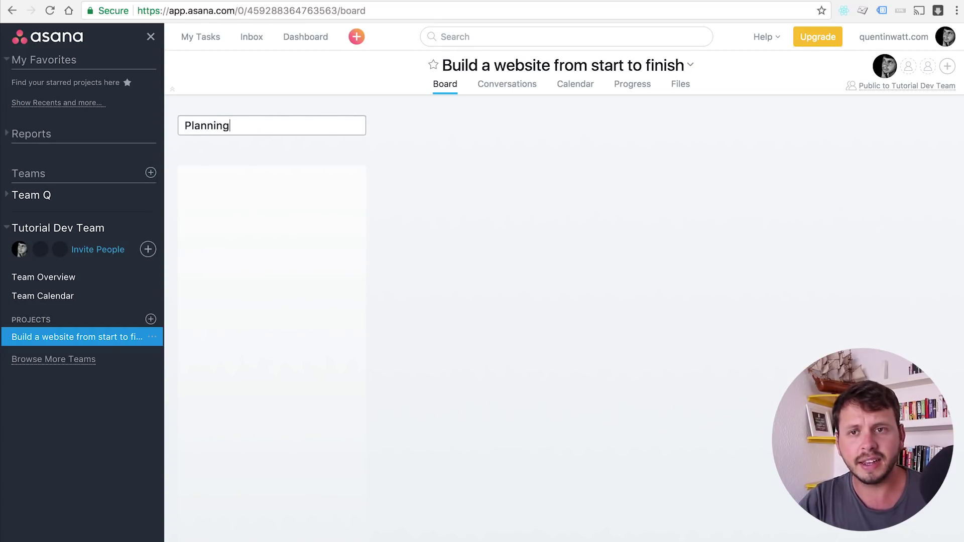
{"action": "key", "text": "Return"}
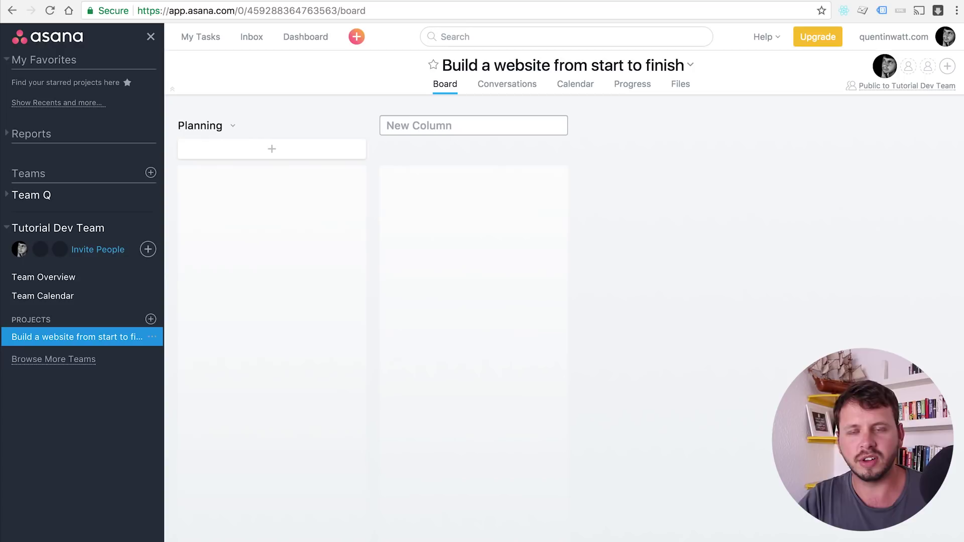
{"action": "type", "text": "Design"}
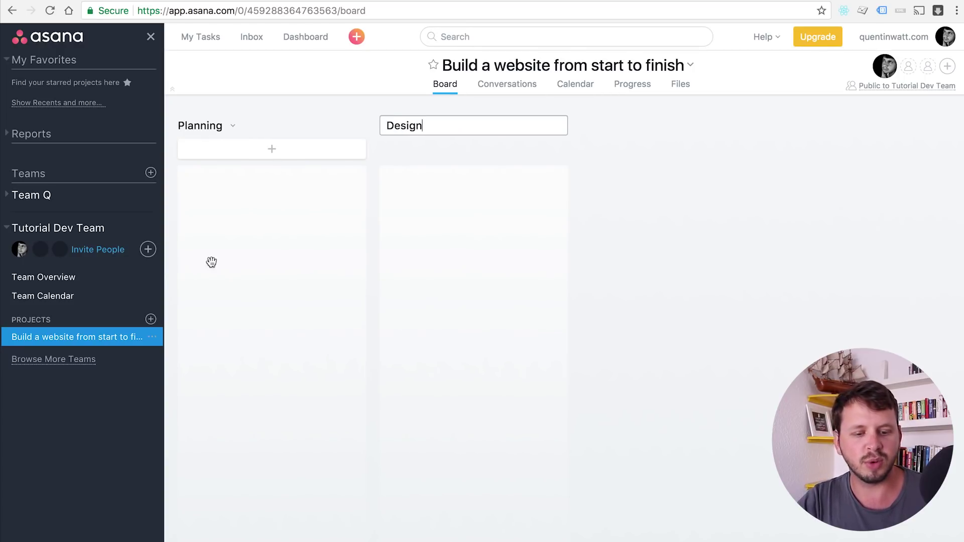
{"action": "key", "text": "Return"}
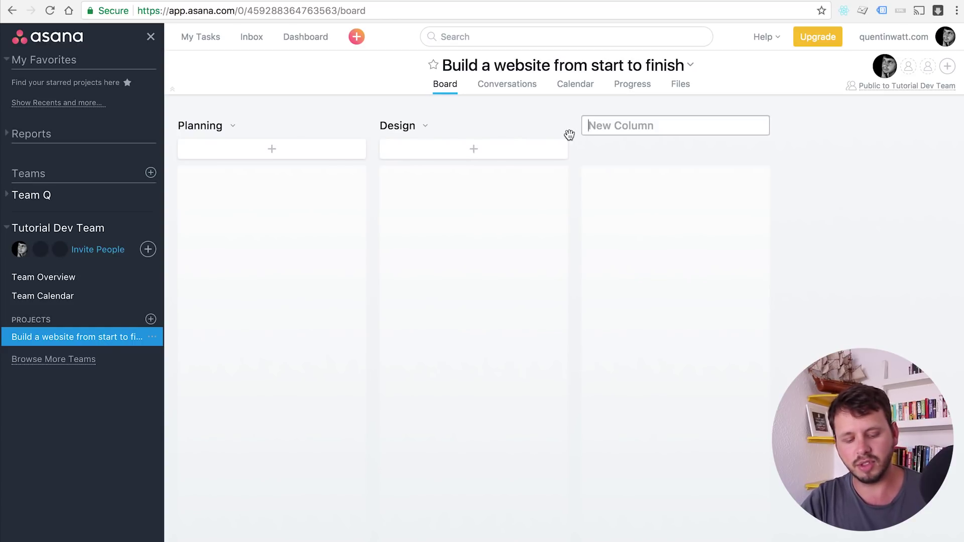
- Add Coding and Testing columns, dismissing the leftover empty column field
{"action": "type", "text": "Coding"}
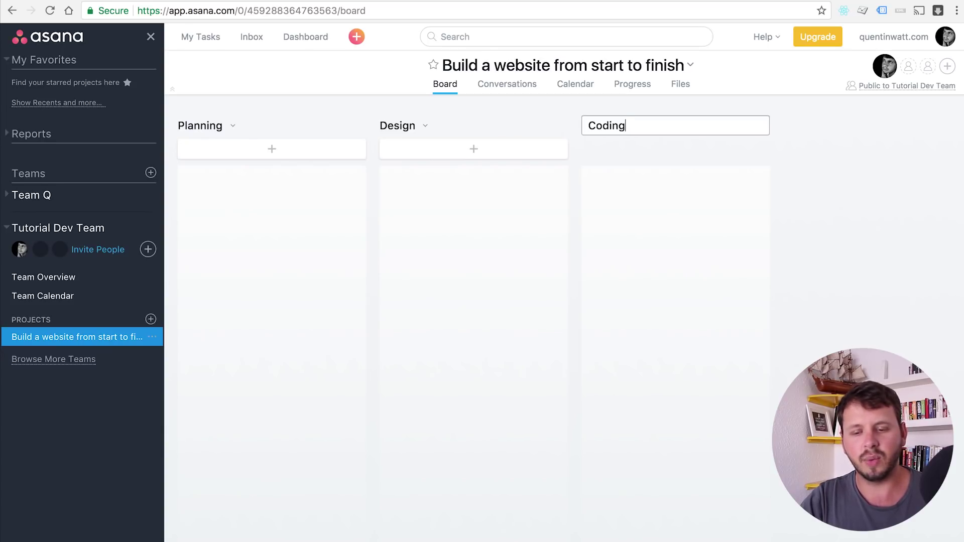
{"action": "key", "text": "Return"}
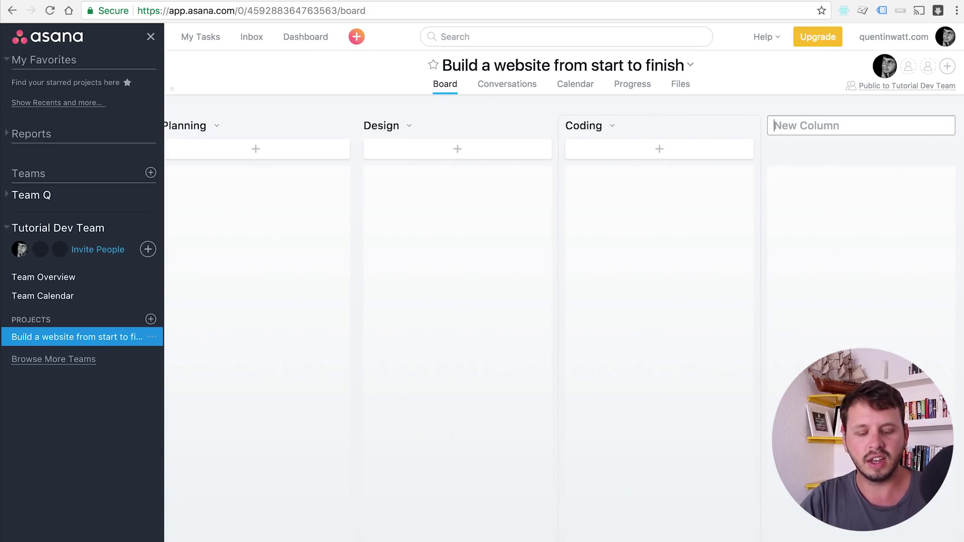
{"action": "type", "text": "Testing"}
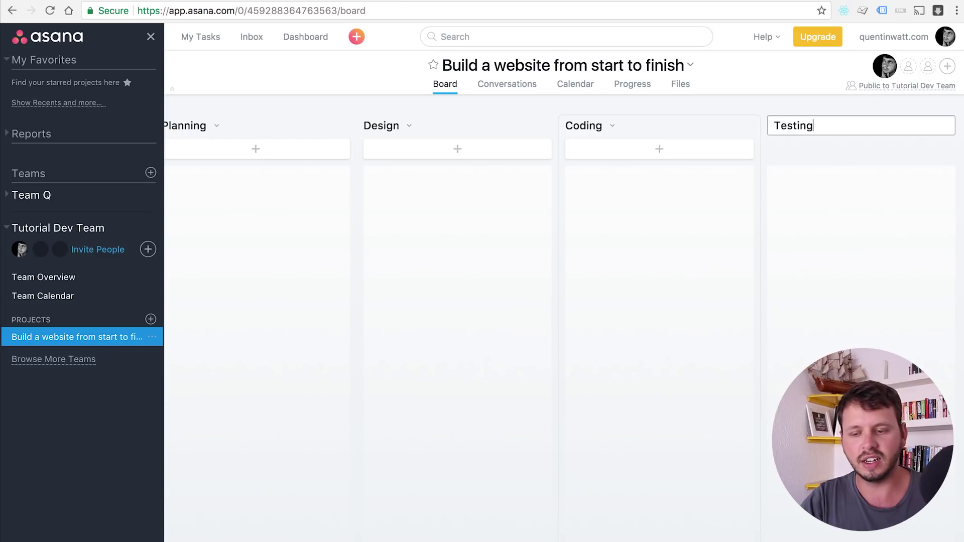
{"action": "key", "text": "Return"}
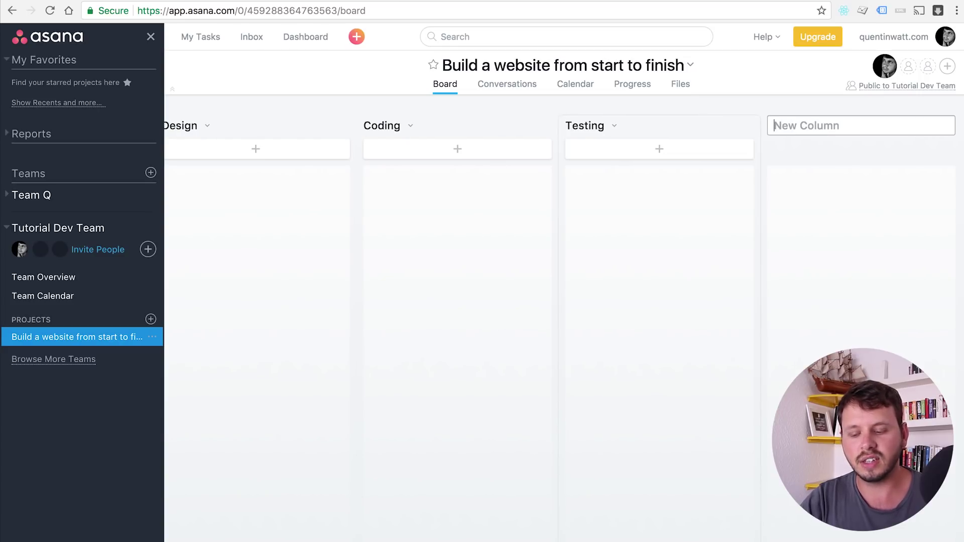
{"action": "left_click", "coordinate": [522, 262]}
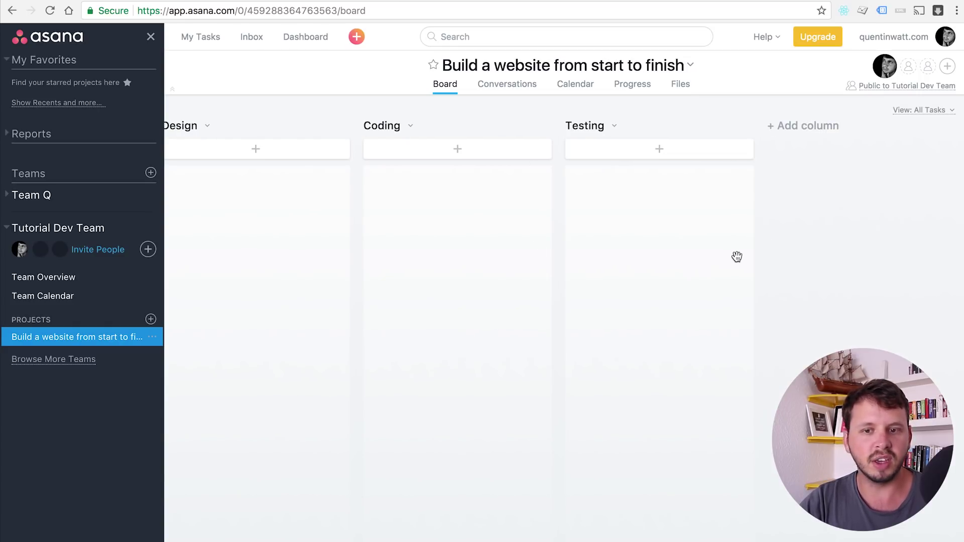
{"action": "scroll", "coordinate": [914, 198], "scroll_direction": "right", "scroll_amount": 3}
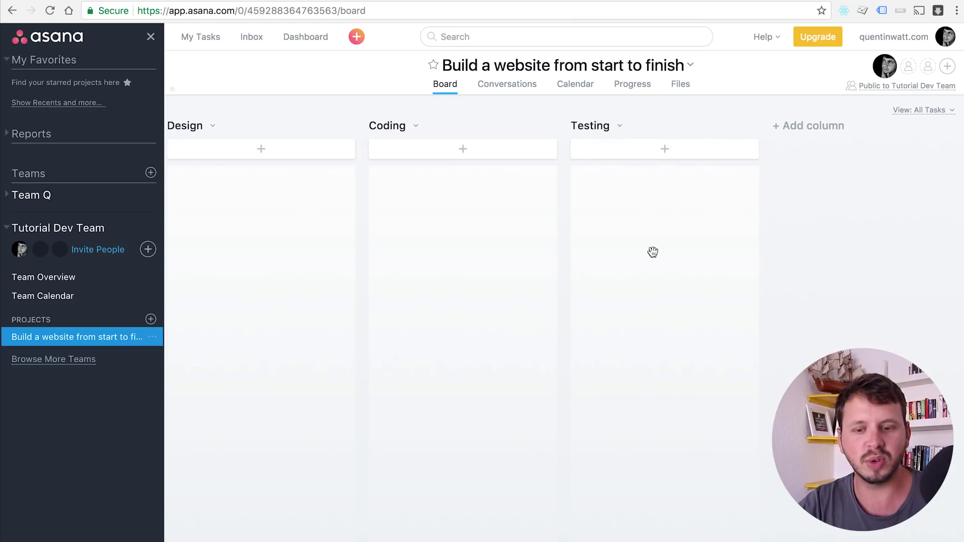
- Open the 'Build a website from start to finish' board from the sidebar
{"action": "scroll", "coordinate": [653, 252], "scroll_direction": "left", "scroll_amount": 10}
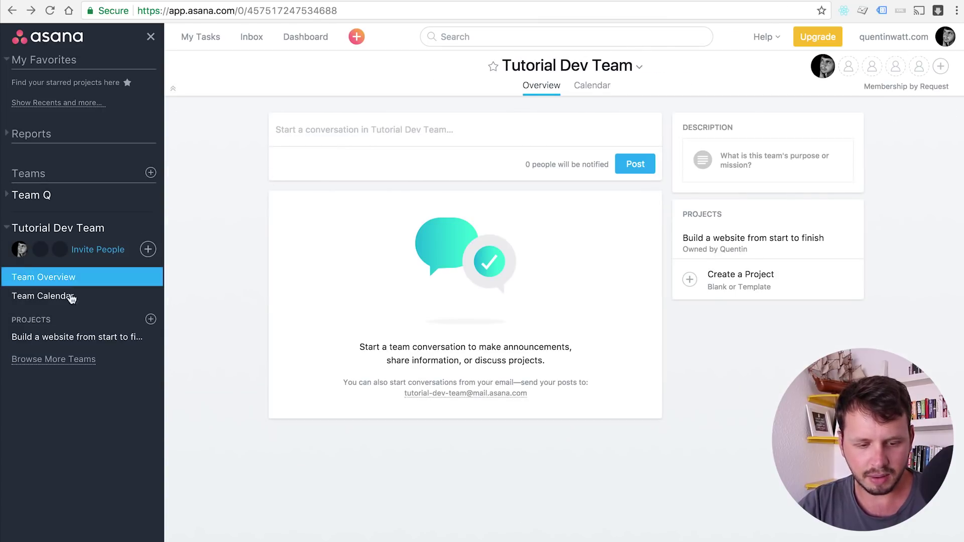
{"action": "left_click", "coordinate": [71, 337]}
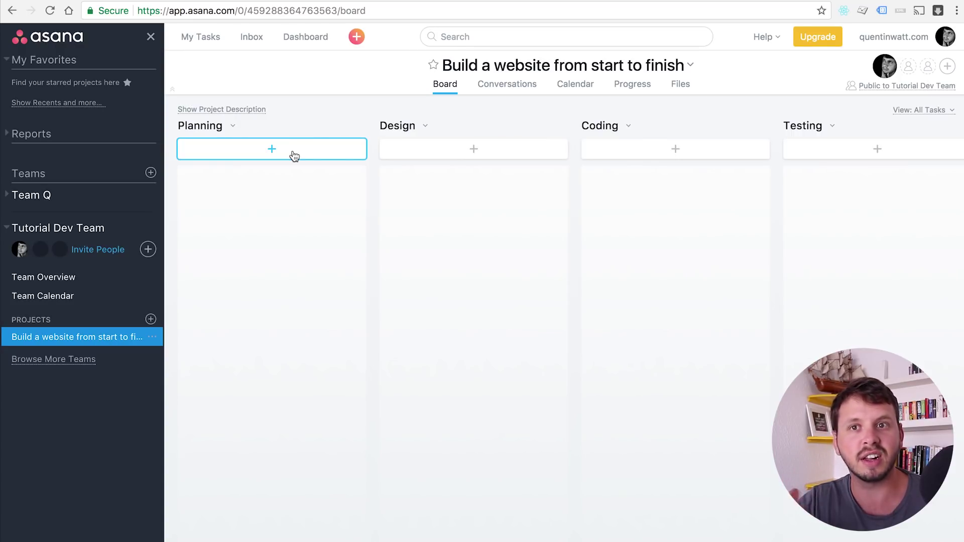
- Add a 'Research UiKit' task card to the Planning column and briefly view its details
{"action": "left_click", "coordinate": [293, 156]}
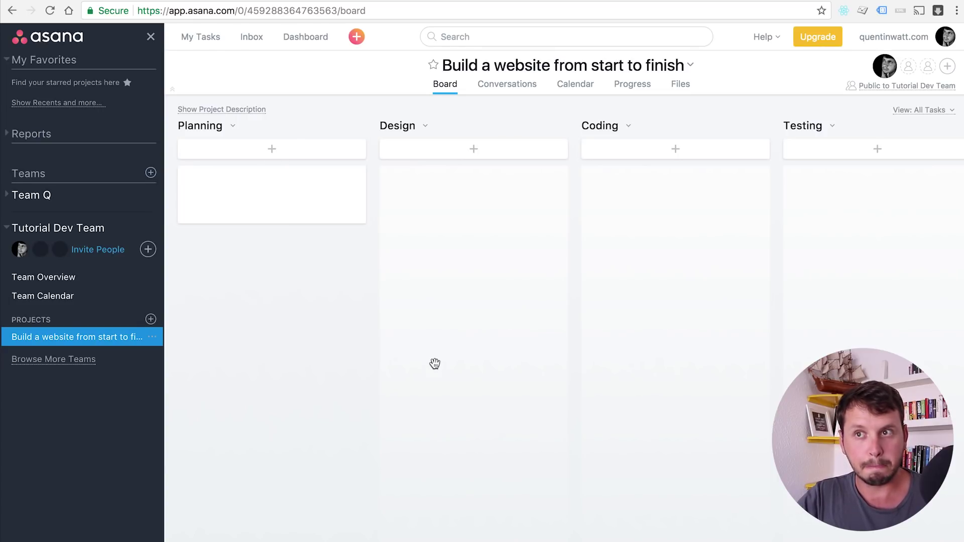
{"action": "type", "text": "Resea"}
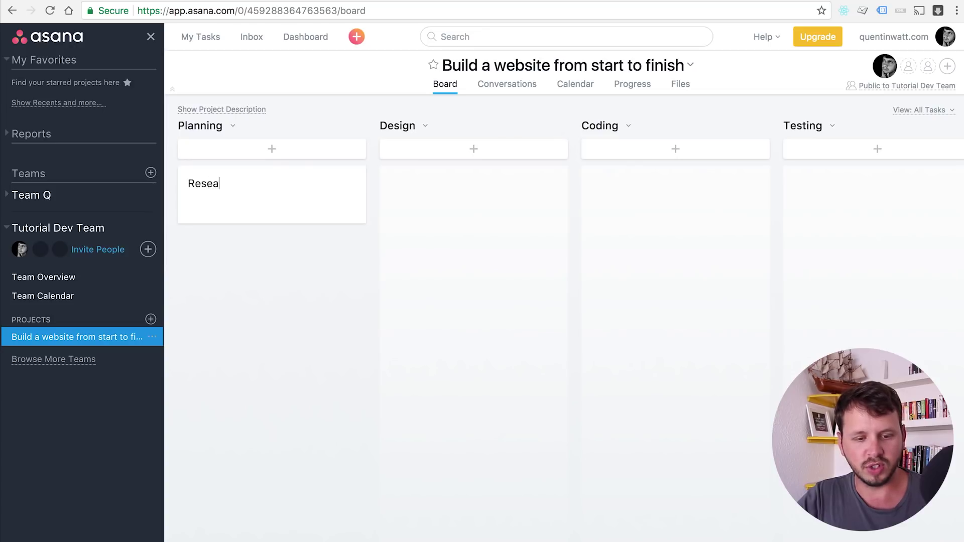
{"action": "type", "text": "rch Ui"}
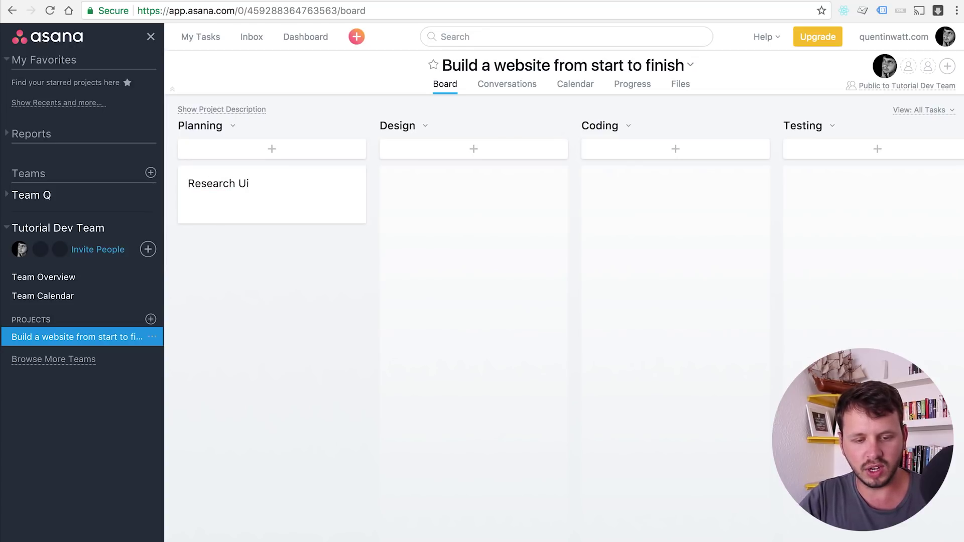
{"action": "type", "text": "Kit"}
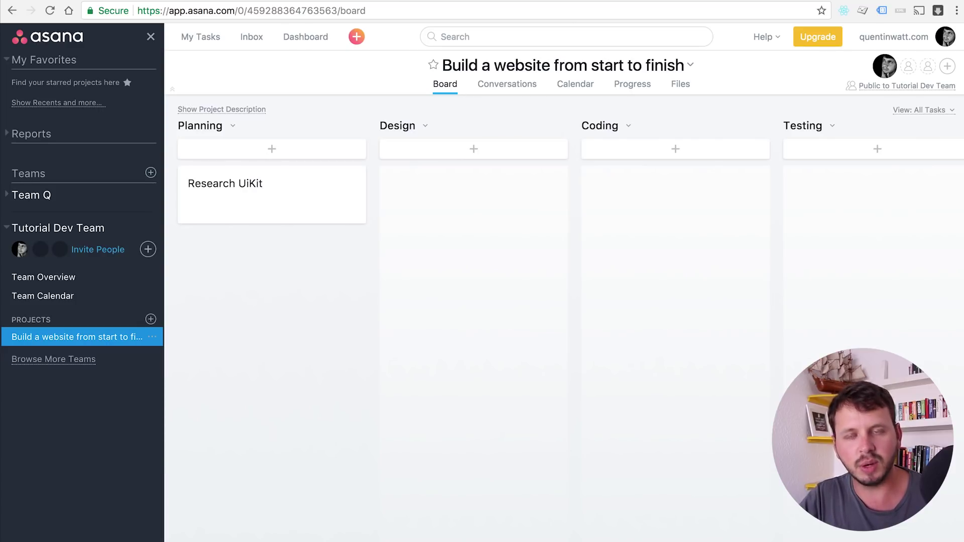
{"action": "key", "text": "Return"}
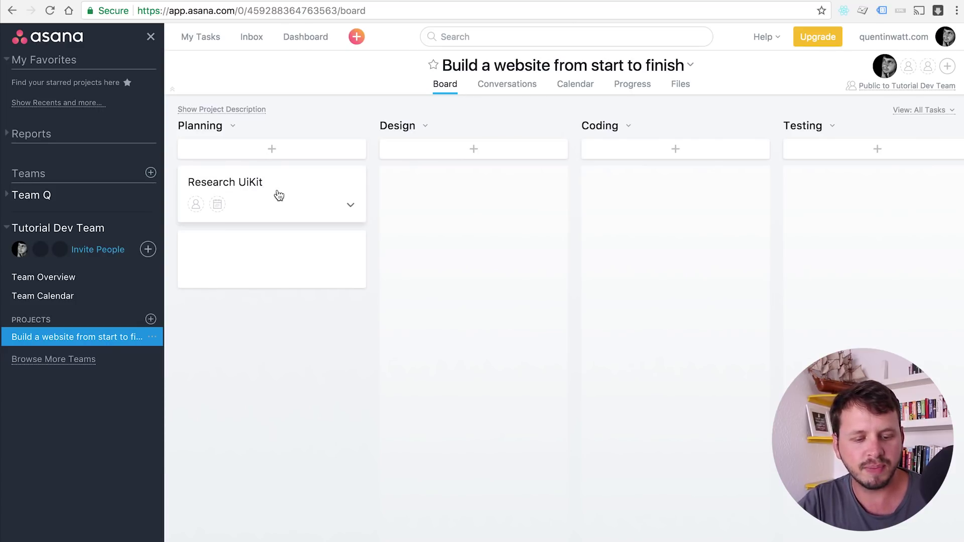
{"action": "left_click", "coordinate": [277, 191]}
{"action": "left_click", "coordinate": [835, 327]}
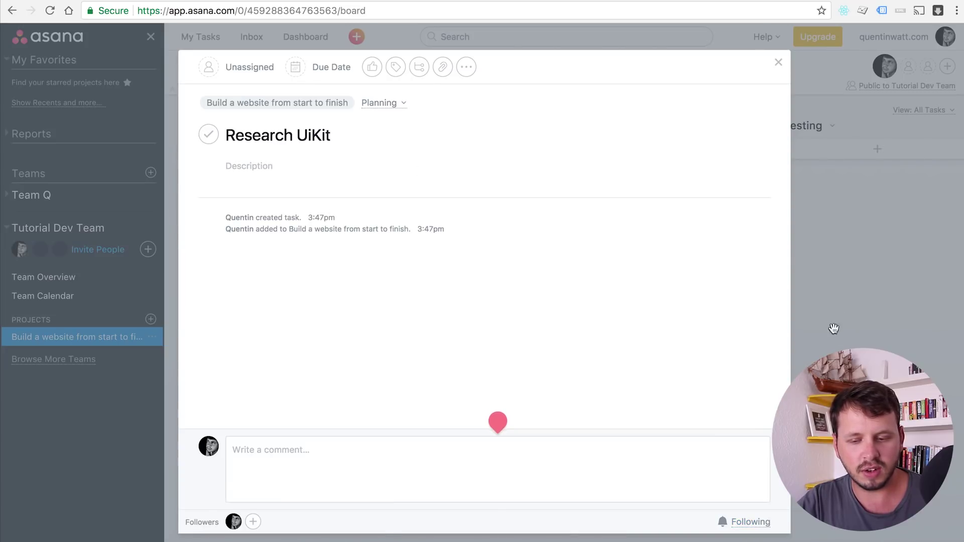
{"action": "mouse_move", "coordinate": [276, 205]}
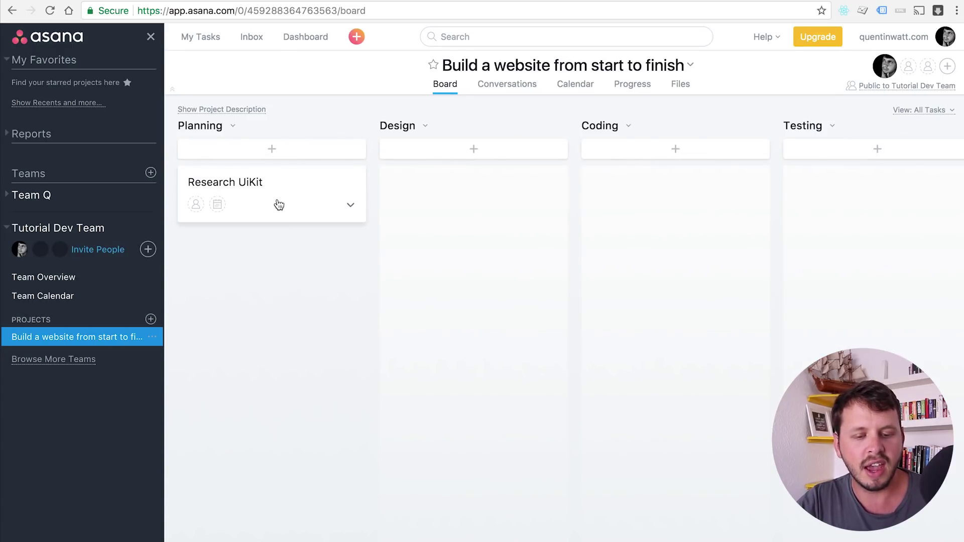
- Assign Research UiKit to a teammate and set its due date to Today
{"action": "left_click", "coordinate": [196, 206]}
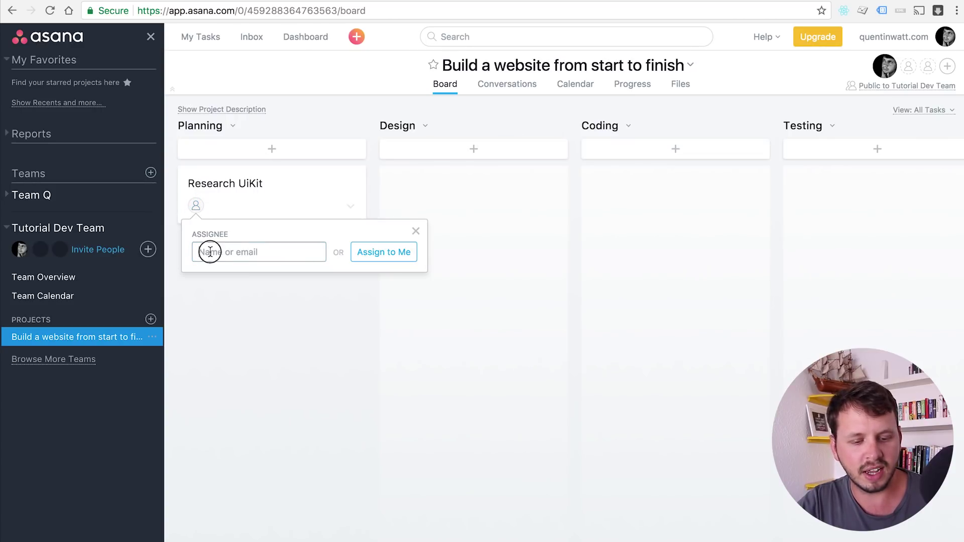
{"action": "type", "text": "Que"}
{"action": "left_click", "coordinate": [209, 279]}
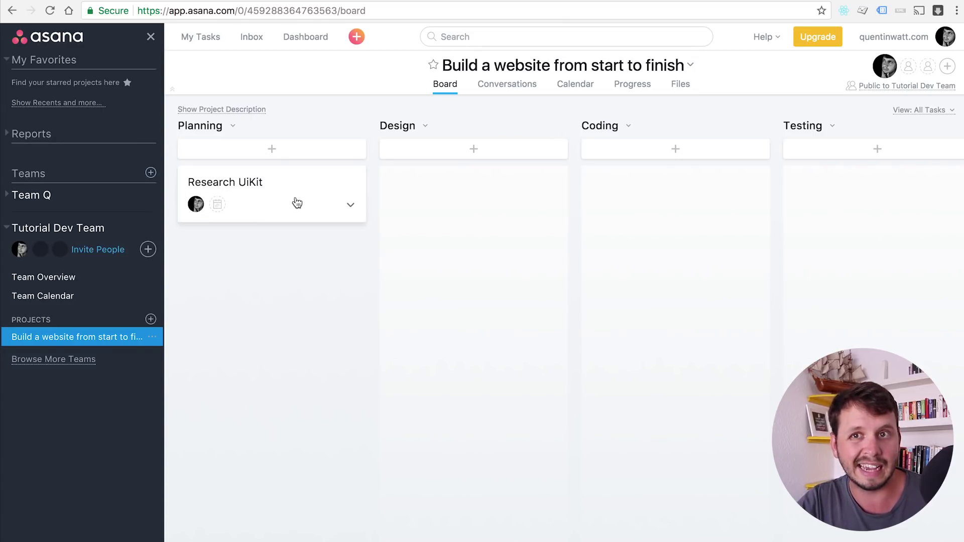
{"action": "left_click", "coordinate": [218, 204]}
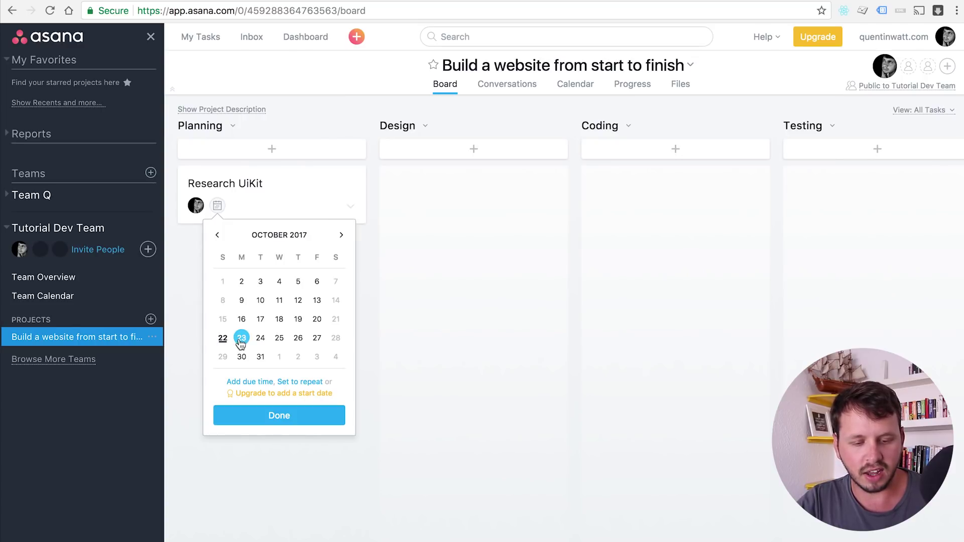
{"action": "left_click", "coordinate": [223, 338]}
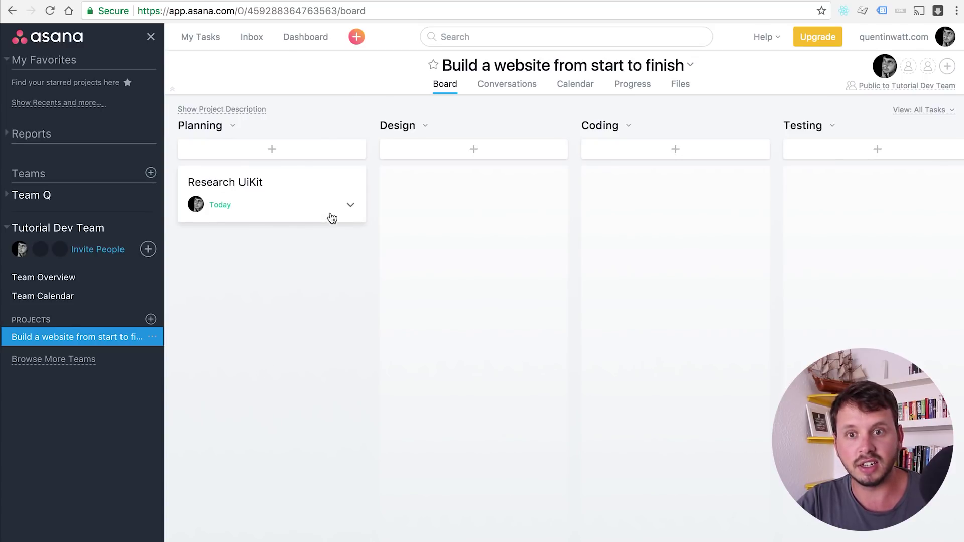
{"action": "left_click", "coordinate": [218, 207]}
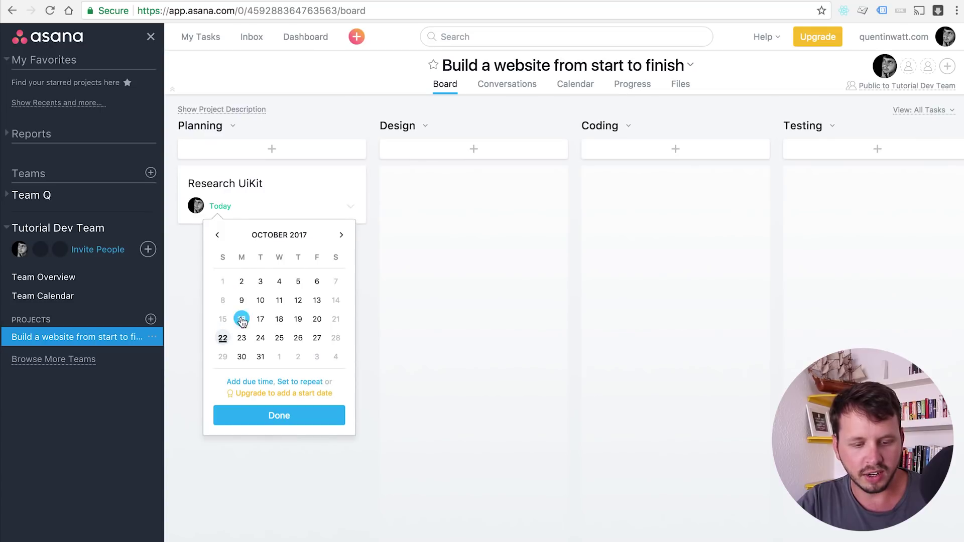
{"action": "left_click", "coordinate": [227, 206]}
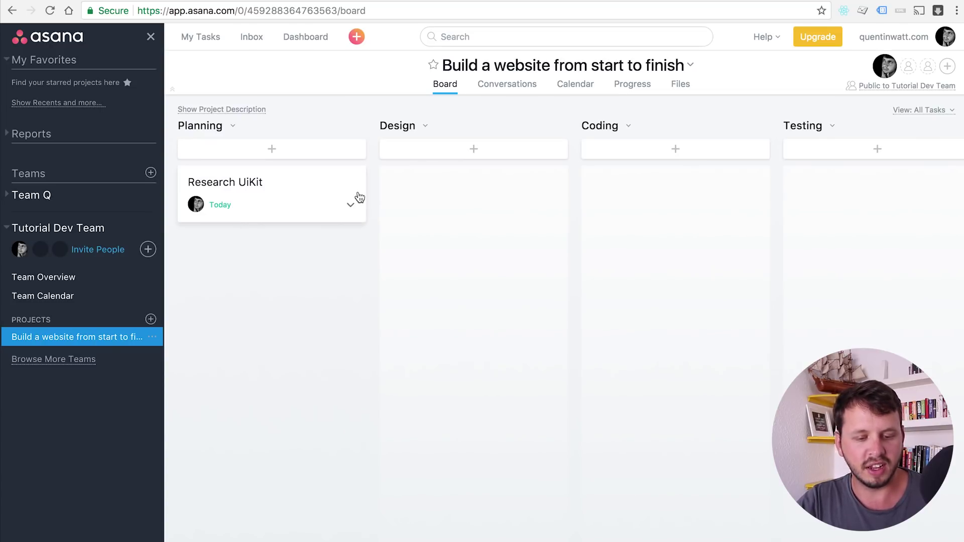
{"action": "left_click", "coordinate": [297, 208]}
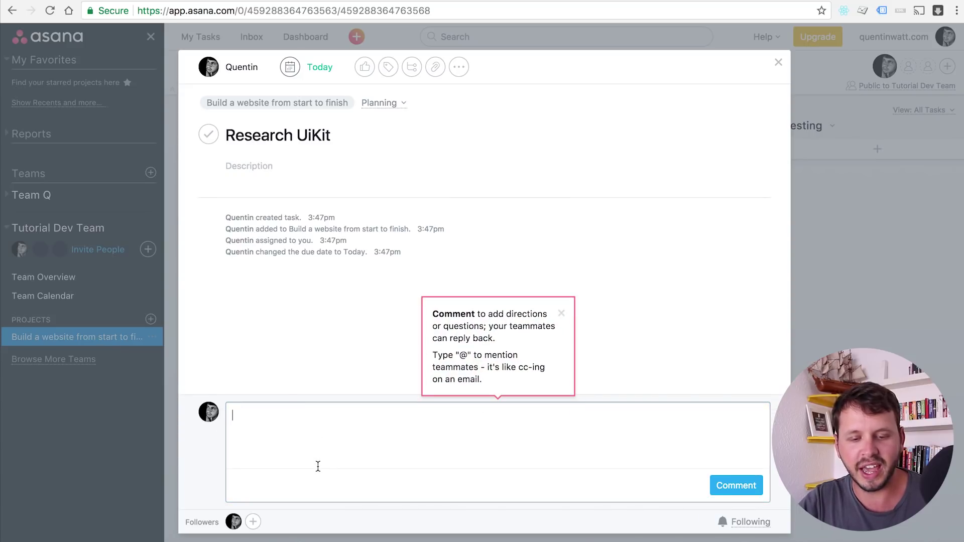
{"action": "left_click", "coordinate": [294, 162]}
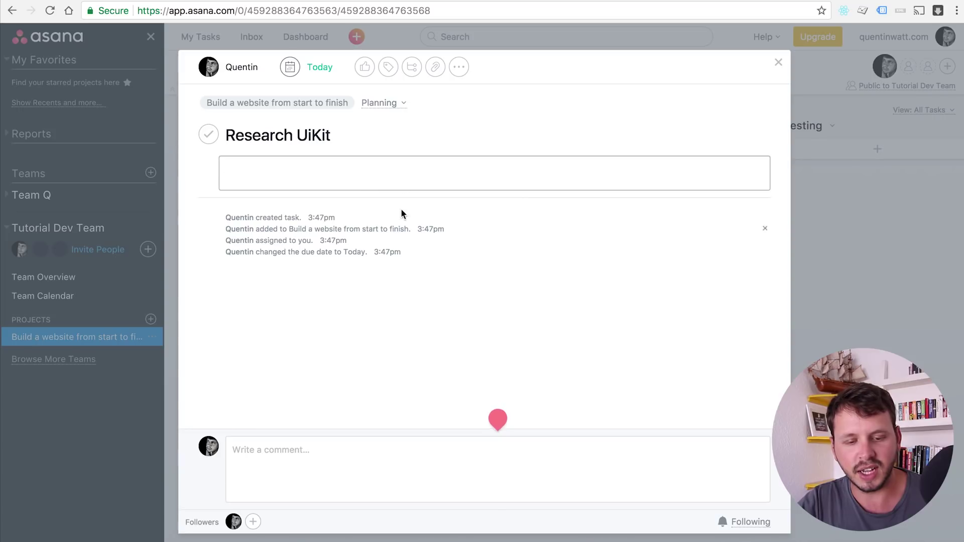
{"action": "left_click", "coordinate": [303, 446]}
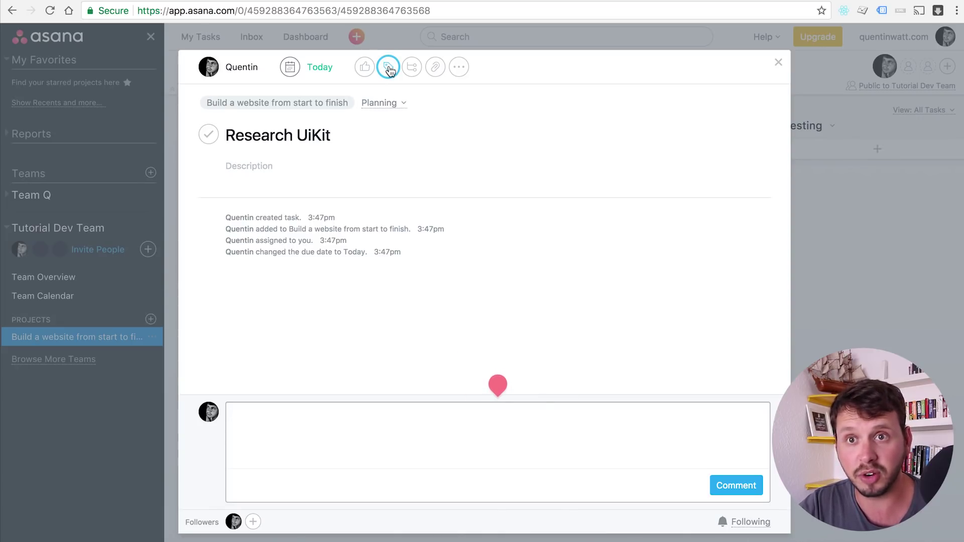
{"action": "key", "text": "Escape"}
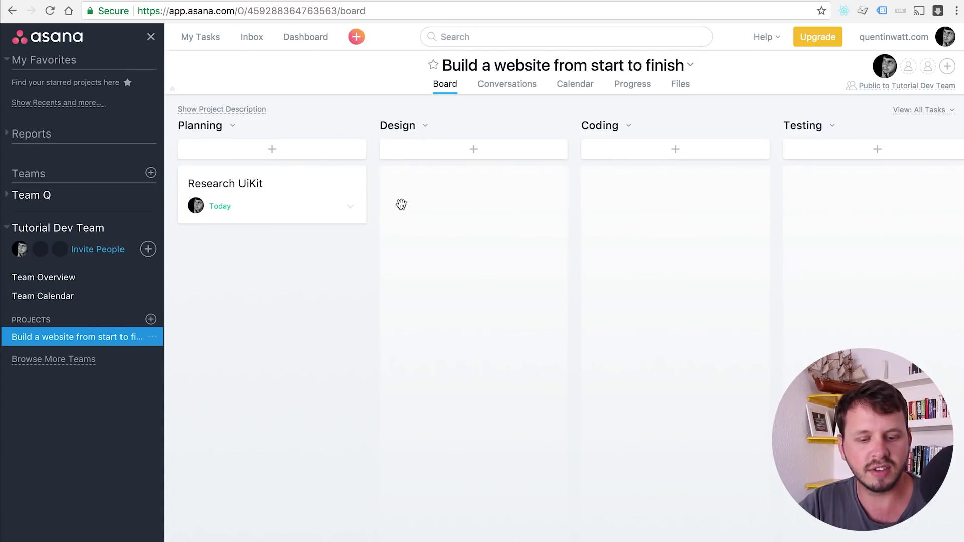
- Add a 'Research Current design trends' task card to the Planning column
{"action": "left_click", "coordinate": [280, 151]}
{"action": "type", "text": "Research"}
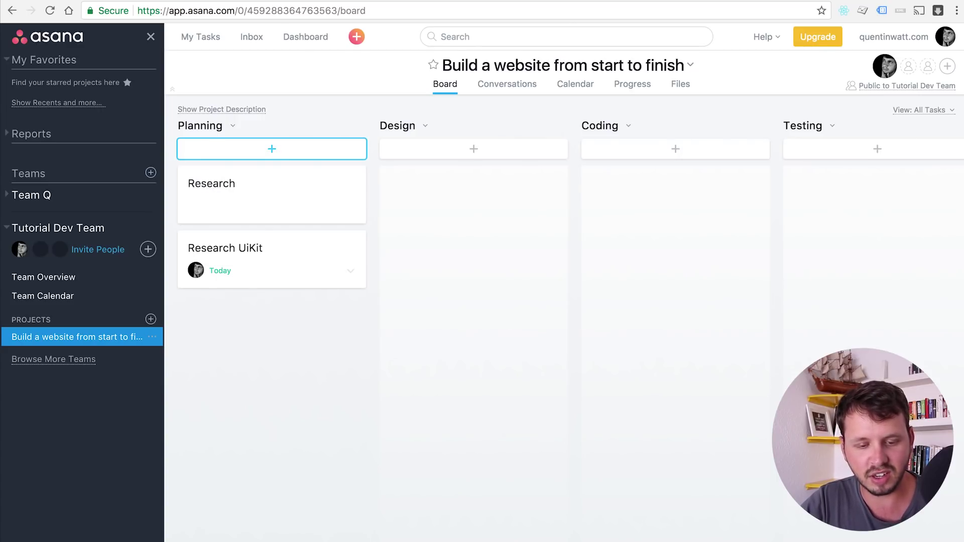
{"action": "type", "text": " Current design "}
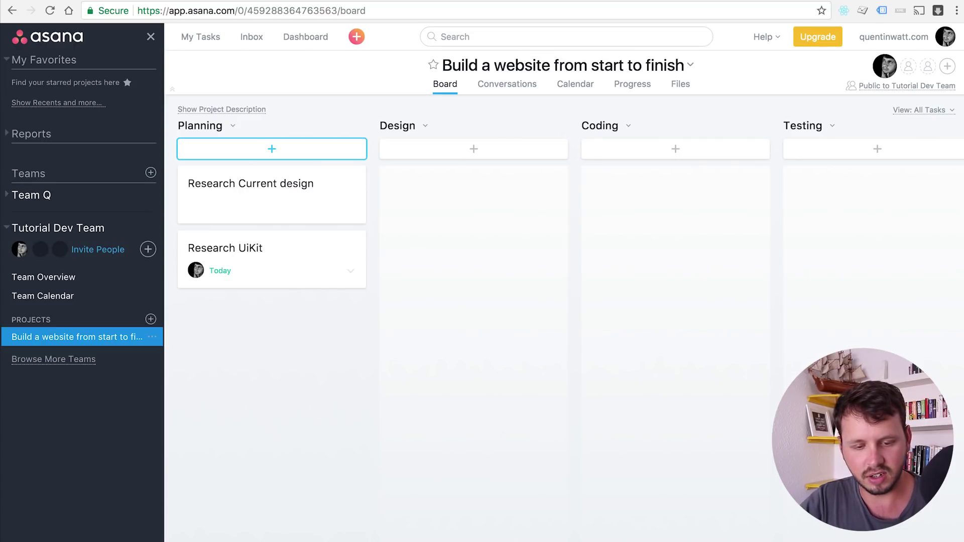
{"action": "type", "text": "trends"}
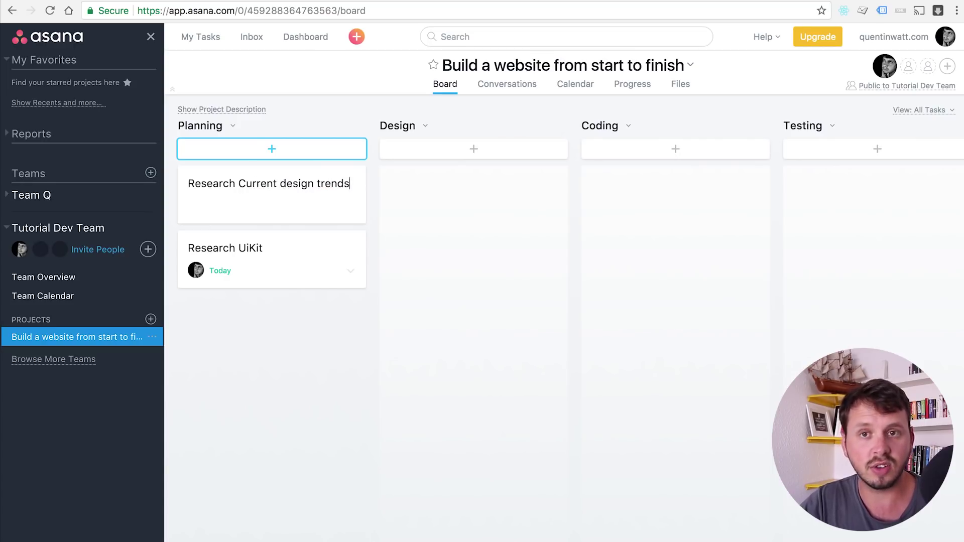
{"action": "key", "text": "Return"}
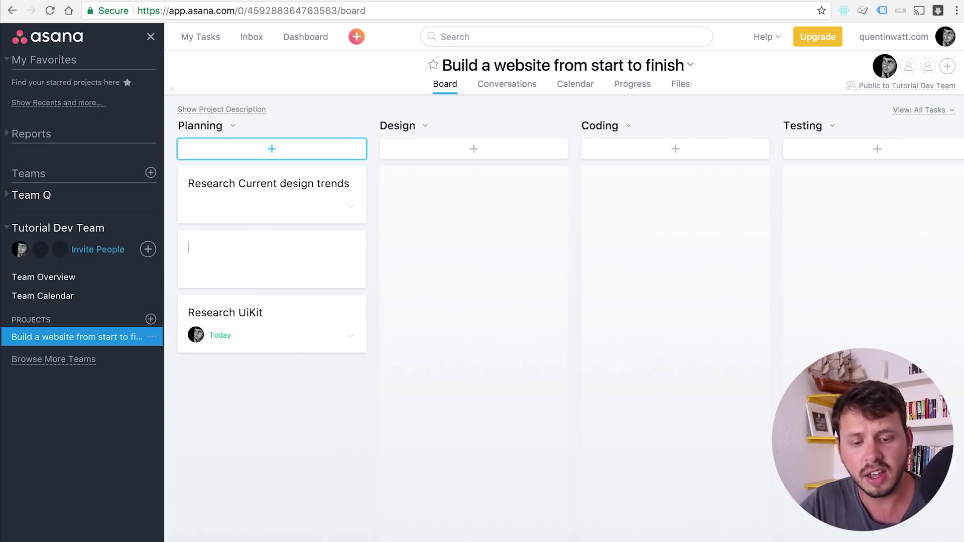
{"action": "key", "text": "Escape"}
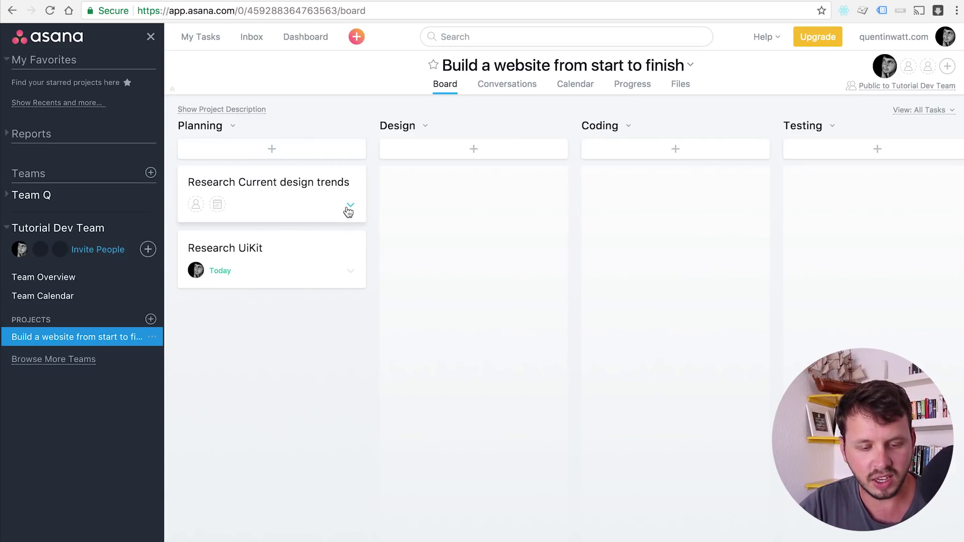
- Set Research Current design trends due Today and assign it to a team member
{"action": "left_click", "coordinate": [218, 205]}
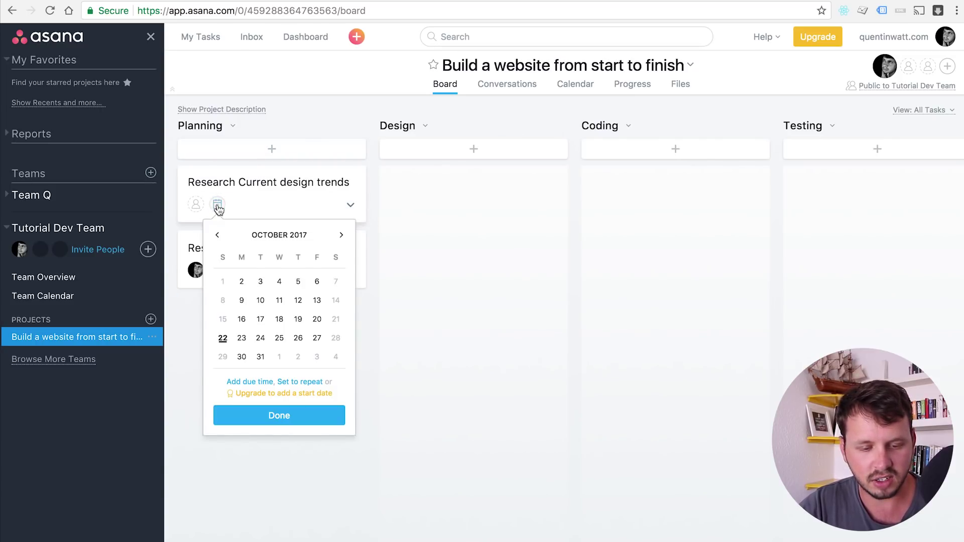
{"action": "left_click", "coordinate": [222, 338]}
{"action": "left_click", "coordinate": [200, 202]}
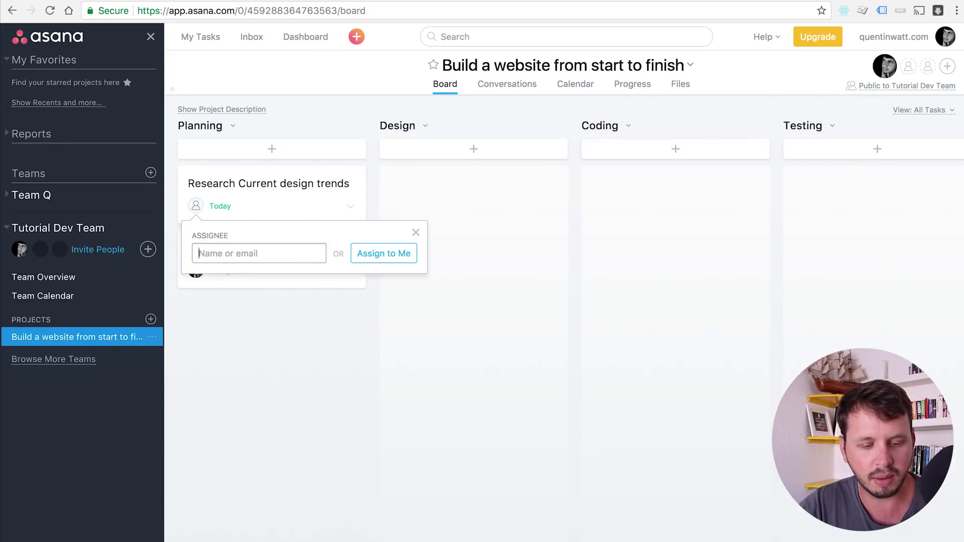
{"action": "type", "text": "Quentin"}
{"action": "left_click", "coordinate": [338, 283]}
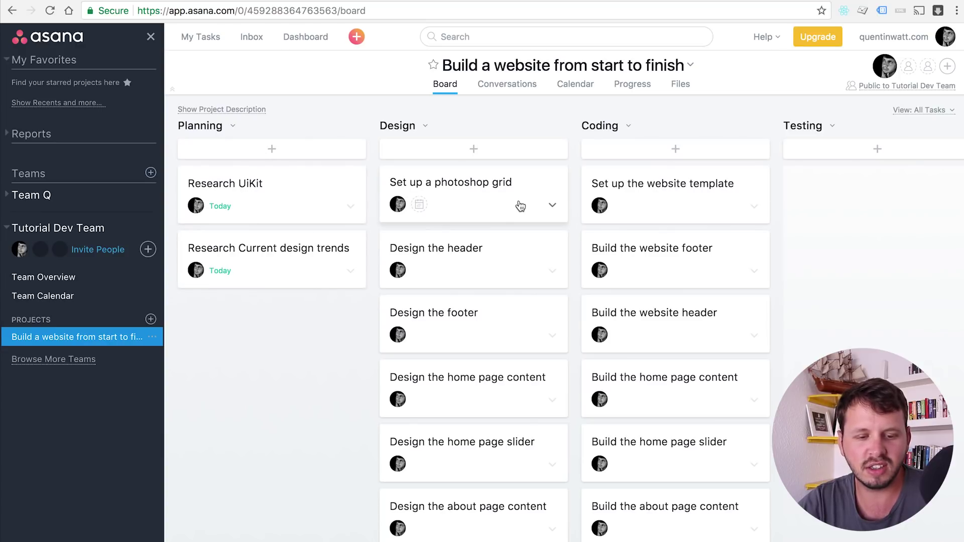
{"action": "scroll", "coordinate": [484, 216], "scroll_direction": "down", "scroll_amount": 1}
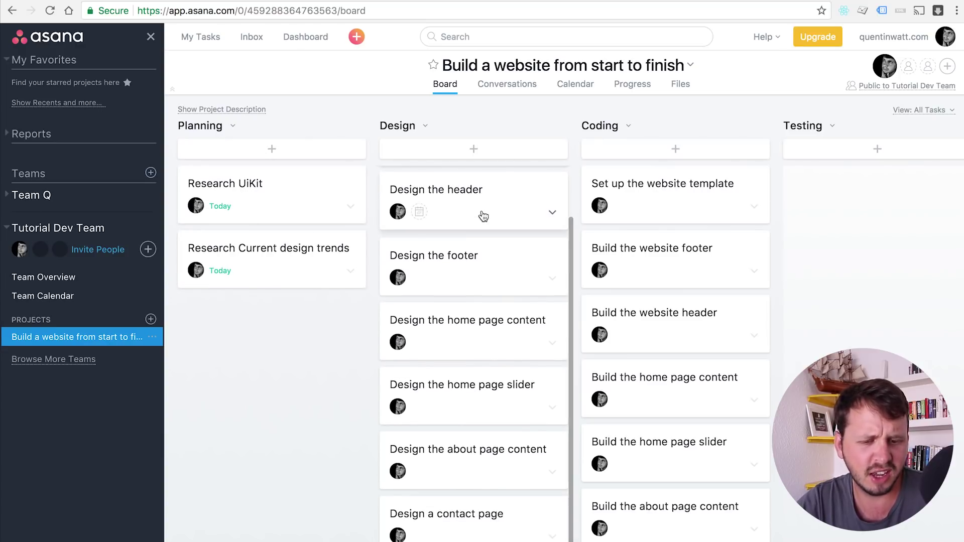
{"action": "scroll", "coordinate": [484, 216], "scroll_direction": "up", "scroll_amount": 1}
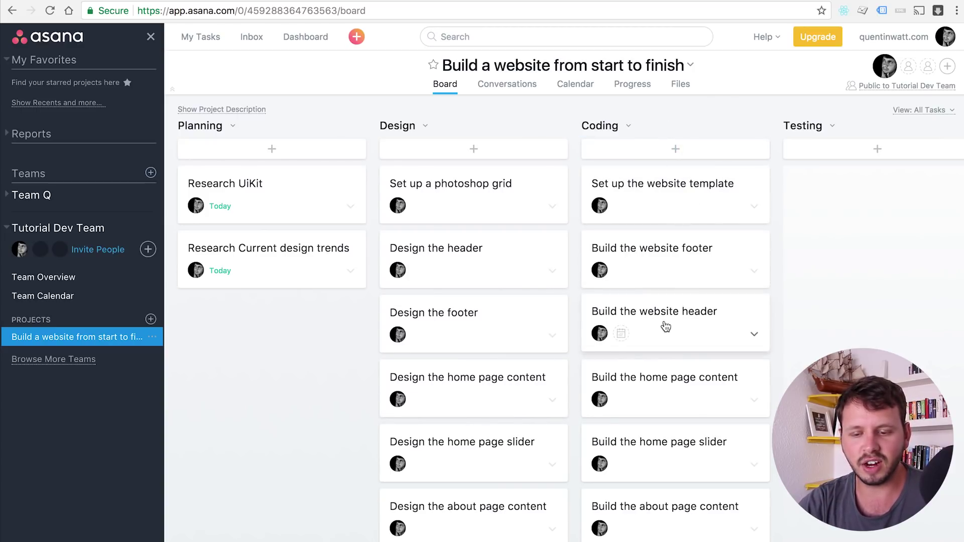
{"action": "scroll", "coordinate": [663, 327], "scroll_direction": "down", "scroll_amount": 2}
{"action": "scroll", "coordinate": [663, 327], "scroll_direction": "up", "scroll_amount": 2}
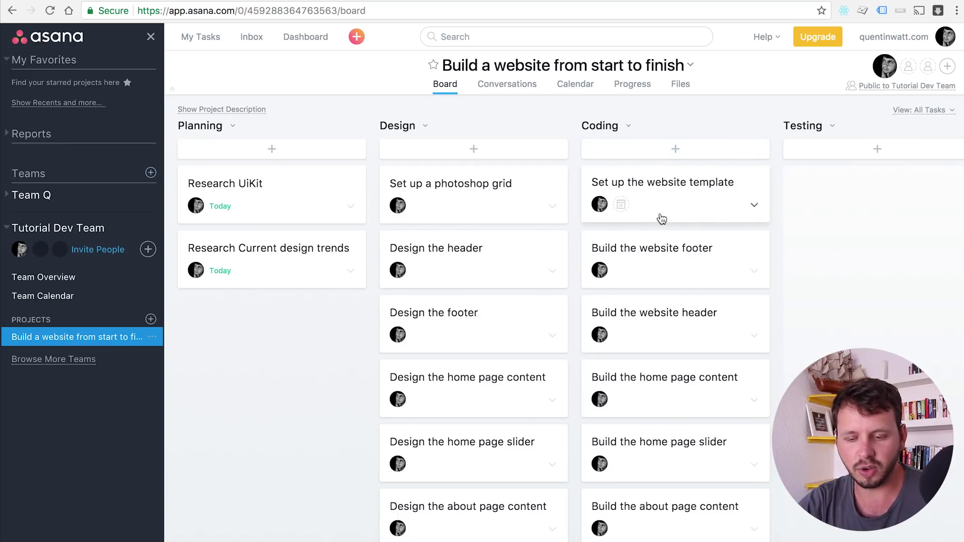
{"action": "scroll", "coordinate": [662, 219], "scroll_direction": "down", "scroll_amount": 1}
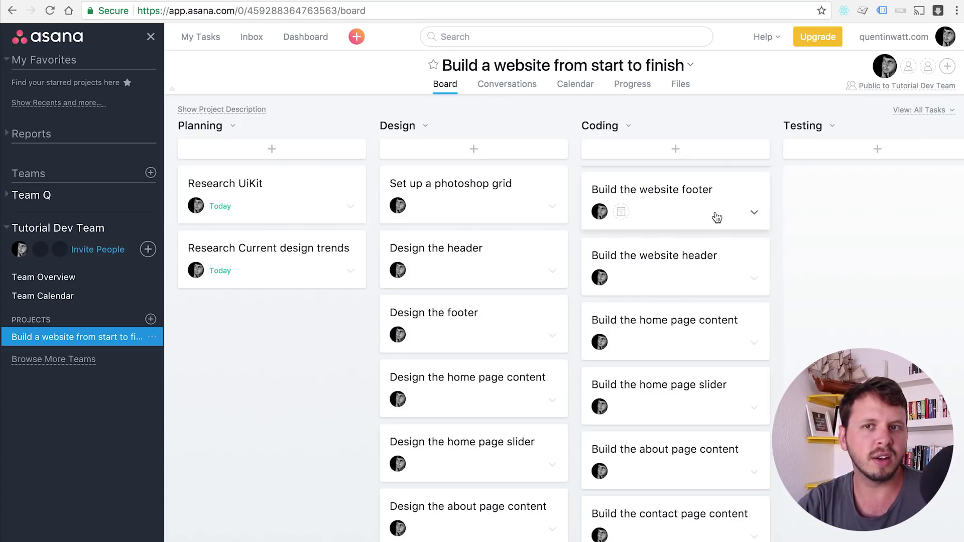
{"action": "scroll", "coordinate": [715, 216], "scroll_direction": "up", "scroll_amount": 1}
{"action": "scroll", "coordinate": [717, 216], "scroll_direction": "down", "scroll_amount": 1}
{"action": "scroll", "coordinate": [717, 221], "scroll_direction": "up", "scroll_amount": 1}
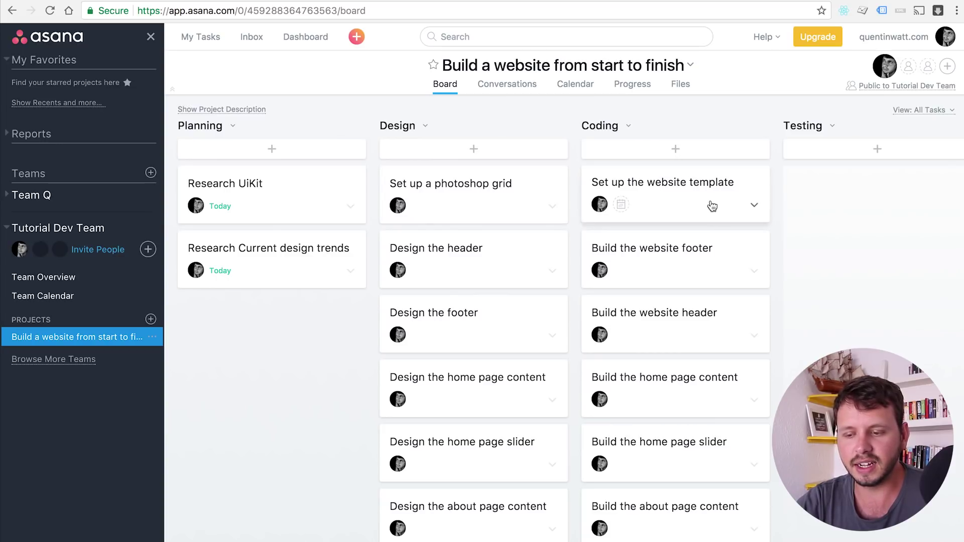
{"action": "left_click_drag", "start_coordinate": [713, 206], "coordinate": [691, 201]}
{"action": "scroll", "coordinate": [661, 176], "scroll_direction": "down", "scroll_amount": 2}
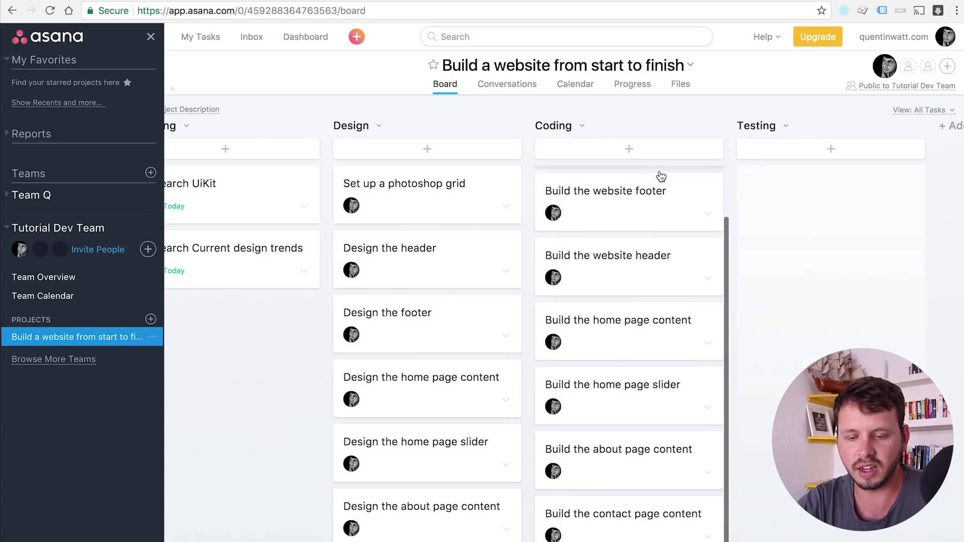
{"action": "scroll", "coordinate": [661, 176], "scroll_direction": "up", "scroll_amount": 2}
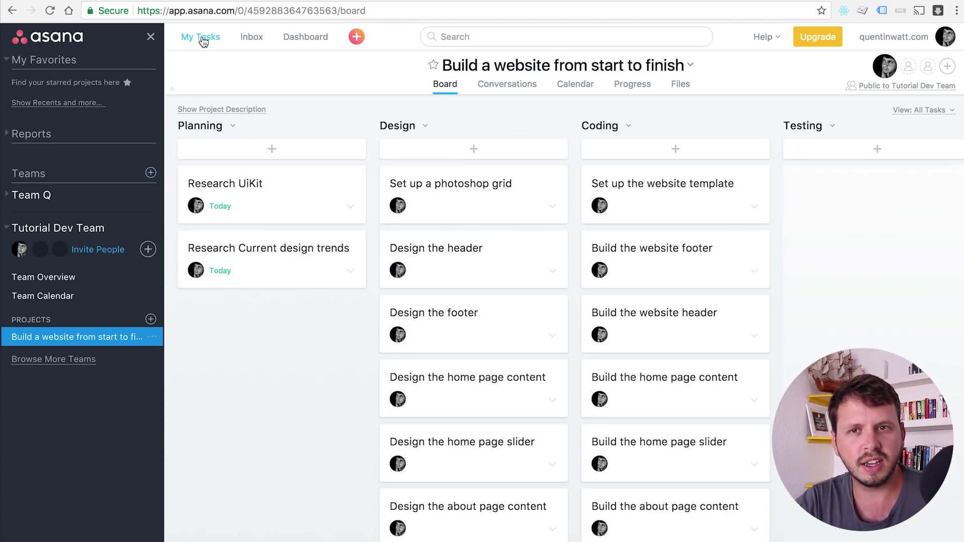
{"action": "left_click", "coordinate": [204, 41]}
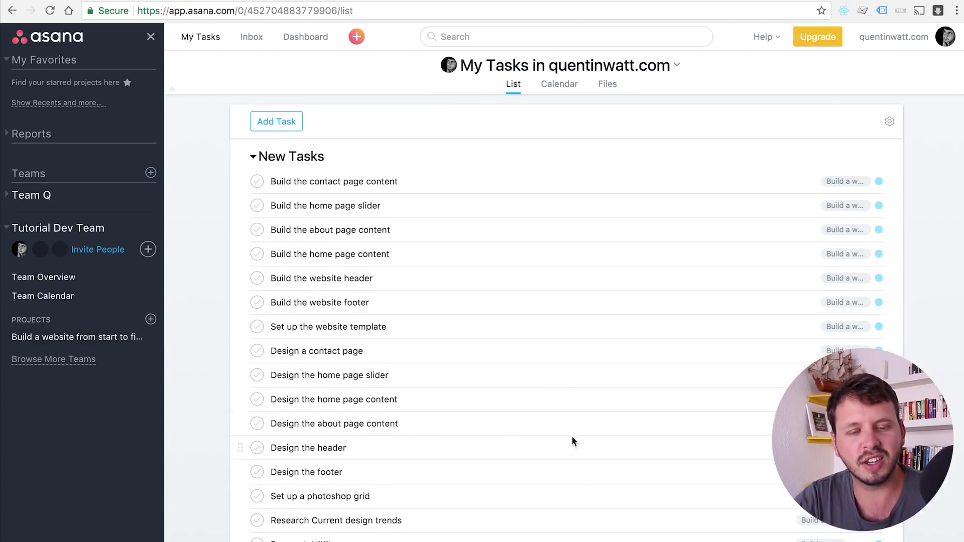
{"action": "scroll", "coordinate": [597, 420], "scroll_direction": "down", "scroll_amount": 3}
{"action": "scroll", "coordinate": [597, 420], "scroll_direction": "up", "scroll_amount": 3}
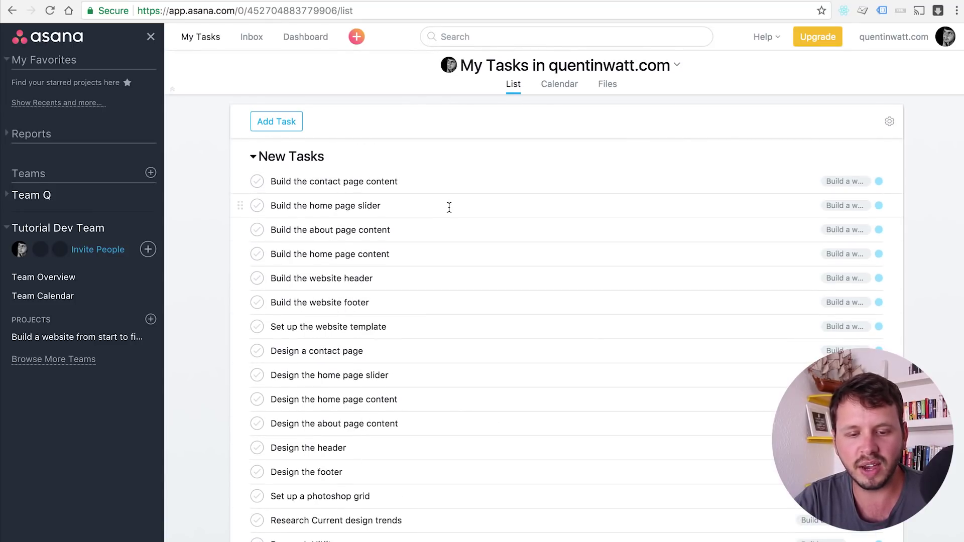
{"action": "scroll", "coordinate": [448, 206], "scroll_direction": "down", "scroll_amount": 8}
{"action": "scroll", "coordinate": [449, 208], "scroll_direction": "up", "scroll_amount": 8}
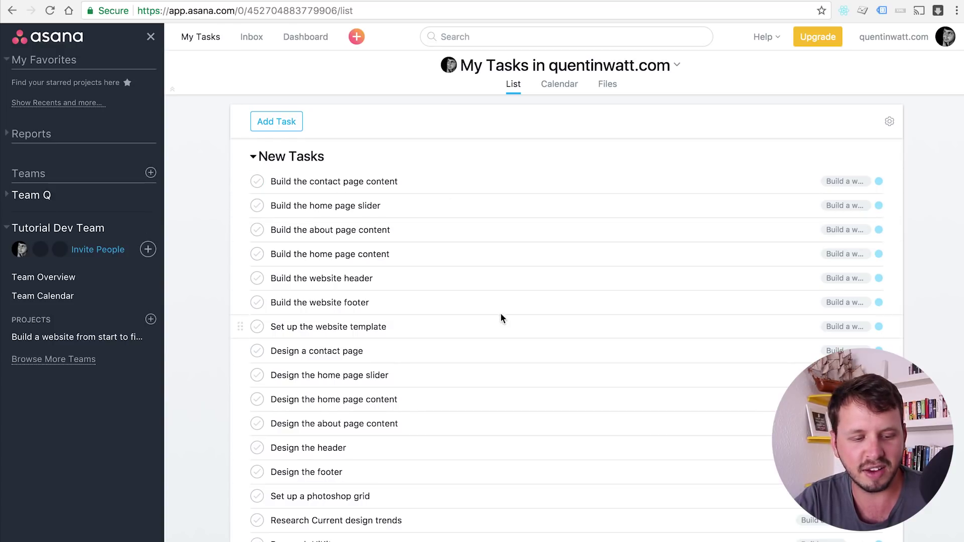
{"action": "left_click", "coordinate": [394, 185]}
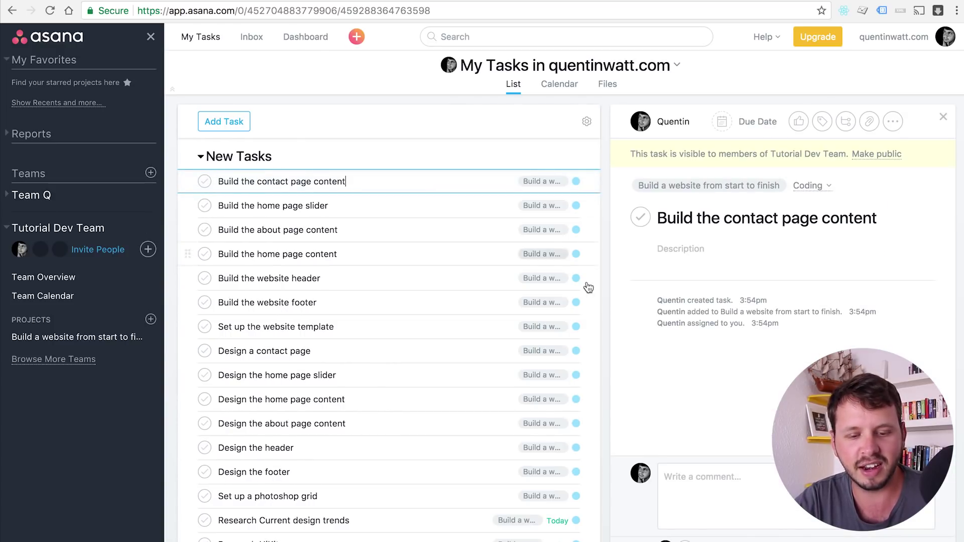
{"action": "left_click", "coordinate": [711, 253]}
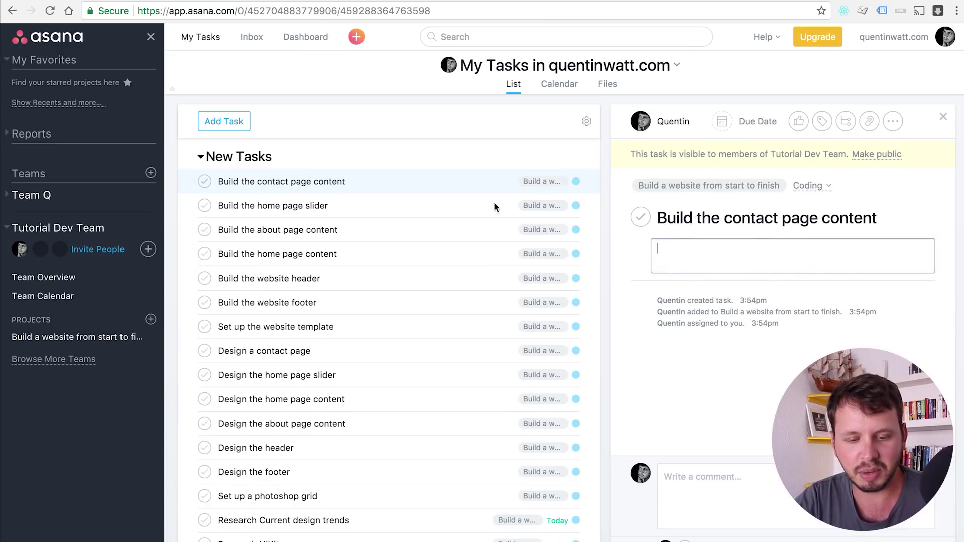
{"action": "left_click", "coordinate": [204, 181]}
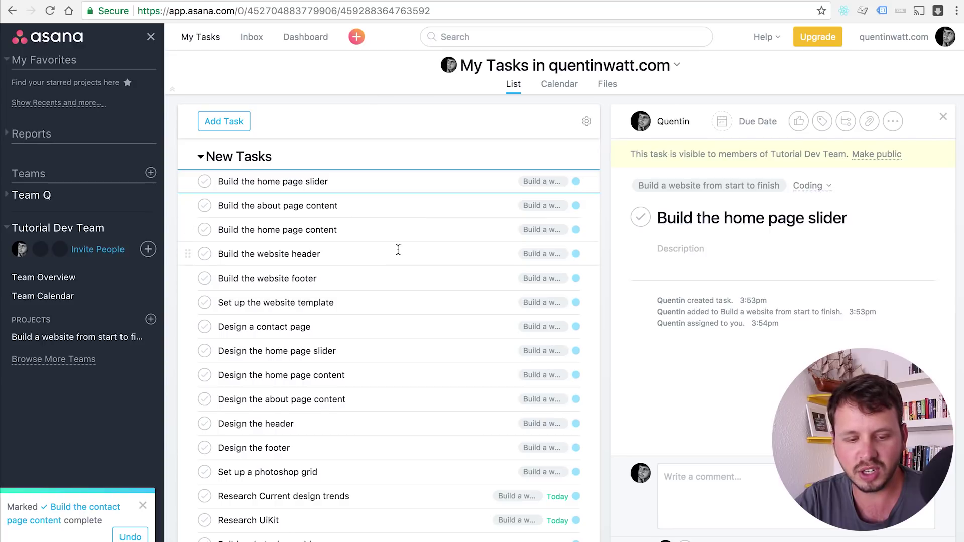
{"action": "left_click", "coordinate": [129, 537]}
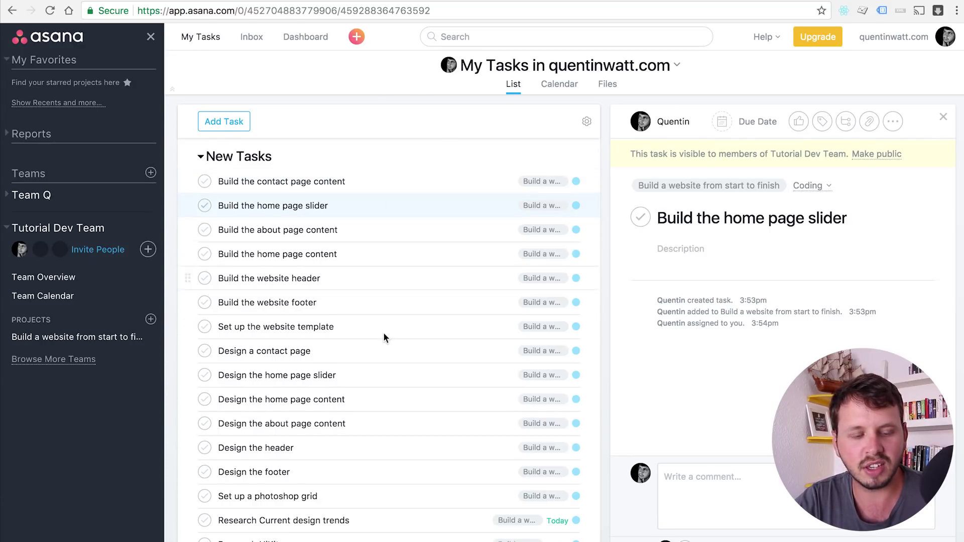
{"action": "scroll", "coordinate": [384, 332], "scroll_direction": "down", "scroll_amount": 3}
{"action": "scroll", "coordinate": [386, 332], "scroll_direction": "up", "scroll_amount": 3}
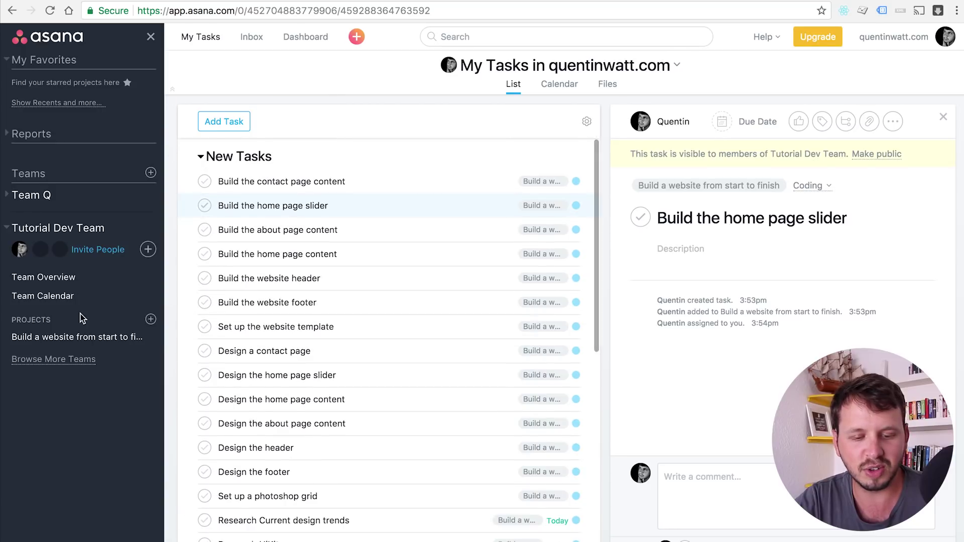
{"action": "left_click", "coordinate": [82, 337]}
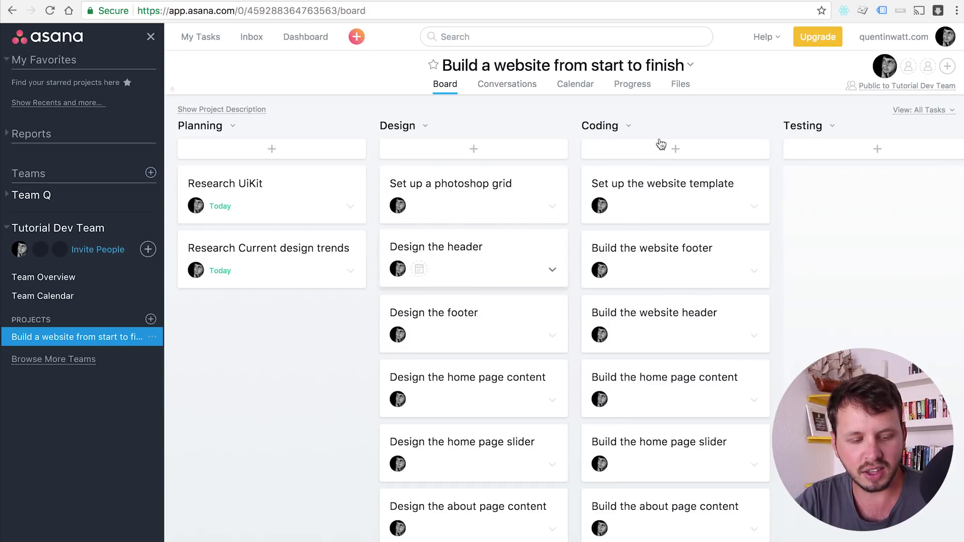
{"action": "scroll", "coordinate": [760, 344], "scroll_direction": "down", "scroll_amount": 1}
{"action": "scroll", "coordinate": [764, 348], "scroll_direction": "up", "scroll_amount": 1}
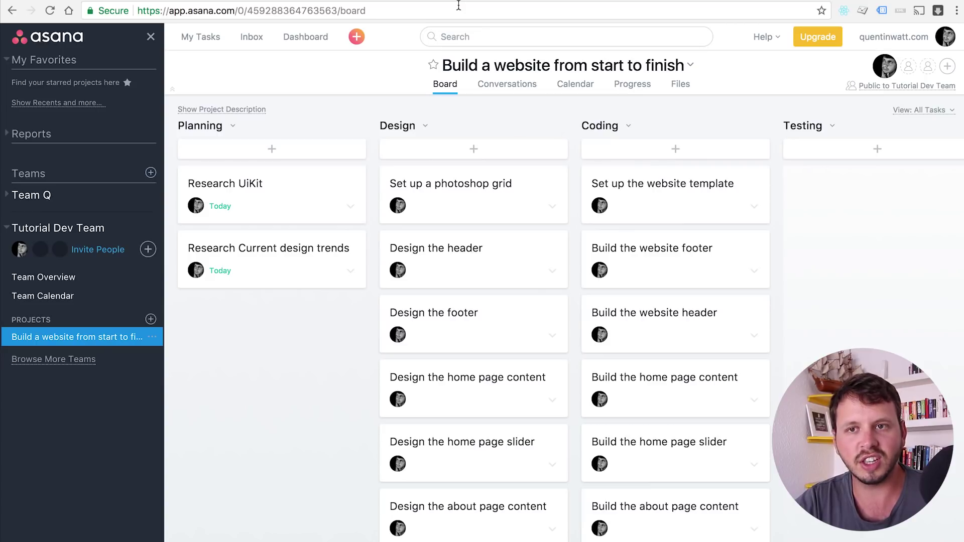
{"action": "scroll", "coordinate": [552, 351], "scroll_direction": "down", "scroll_amount": 1}
{"action": "scroll", "coordinate": [555, 366], "scroll_direction": "up", "scroll_amount": 1}
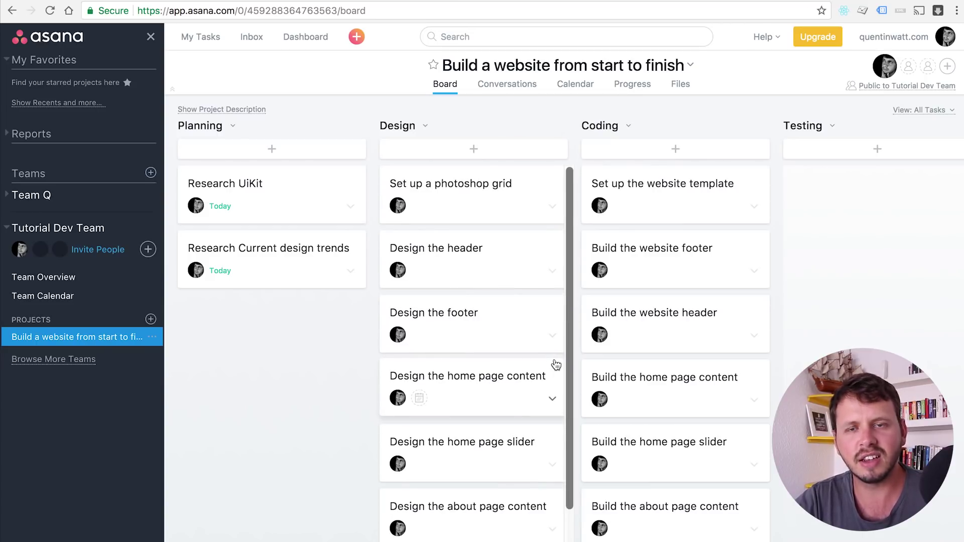